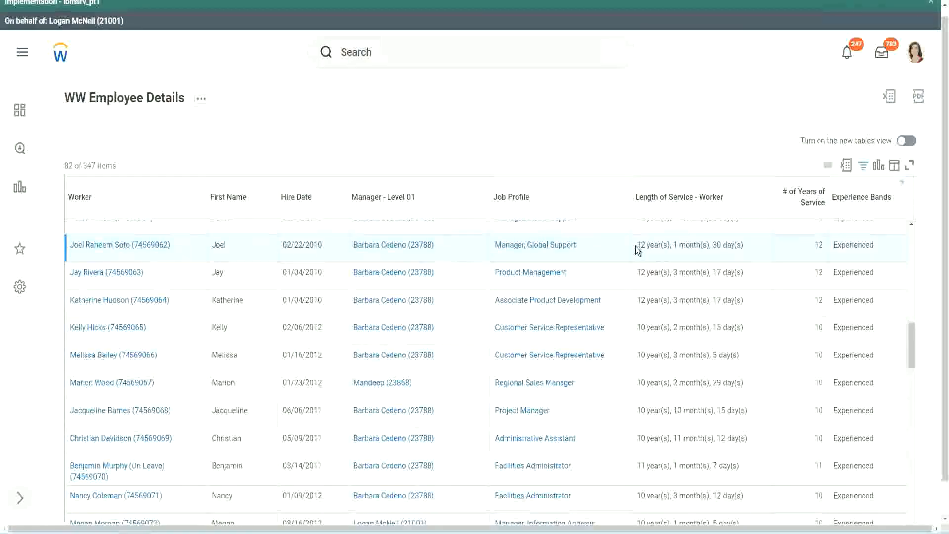
- Examine how the Length of Service - Worker values compare with # of Years of Service and Experience Bands across several worker rows
left_click_drag(637, 245, 727, 245)
left_click(794, 254)
double_click(794, 254)
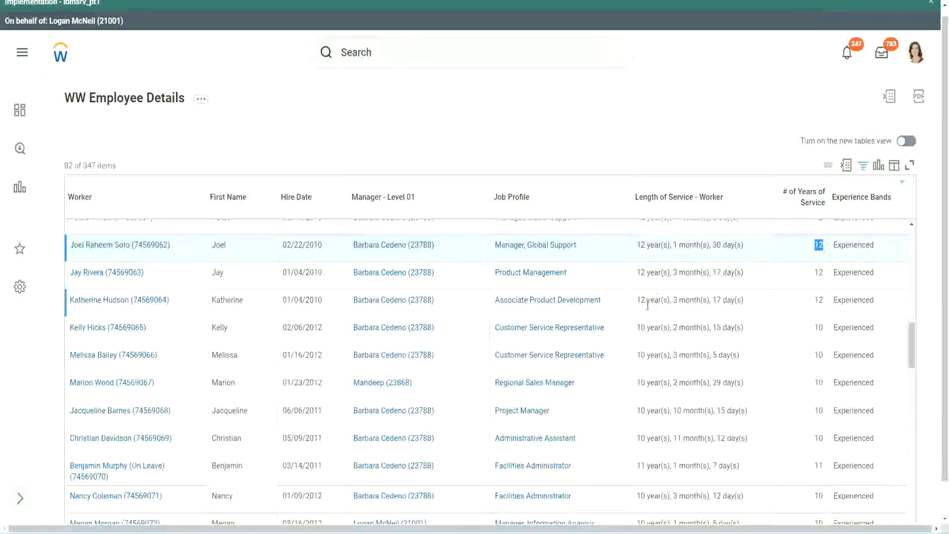
left_click(653, 439)
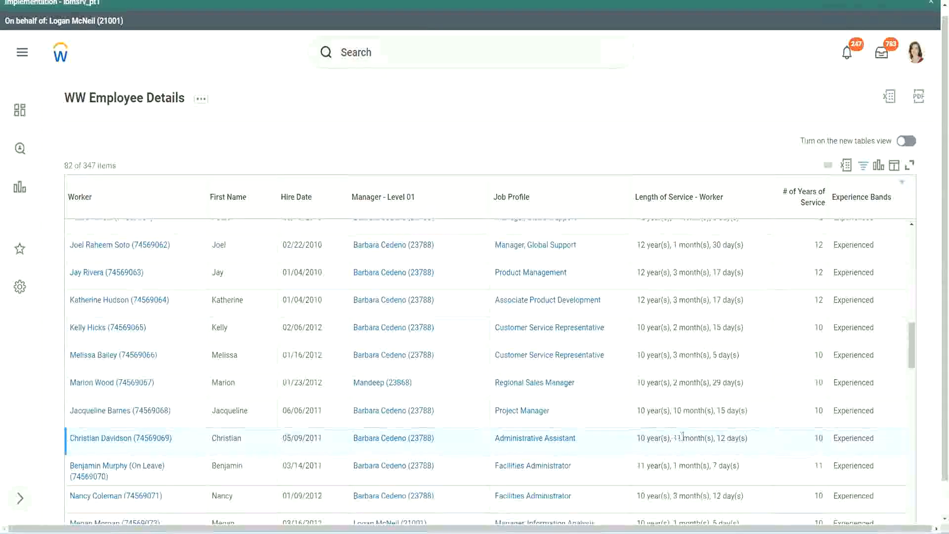
left_click_drag(674, 438, 725, 440)
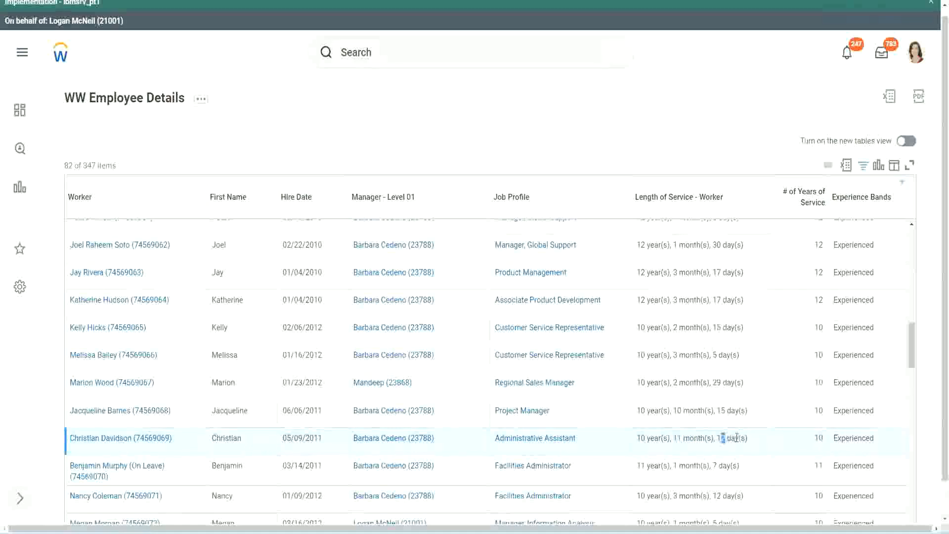
left_click(737, 437)
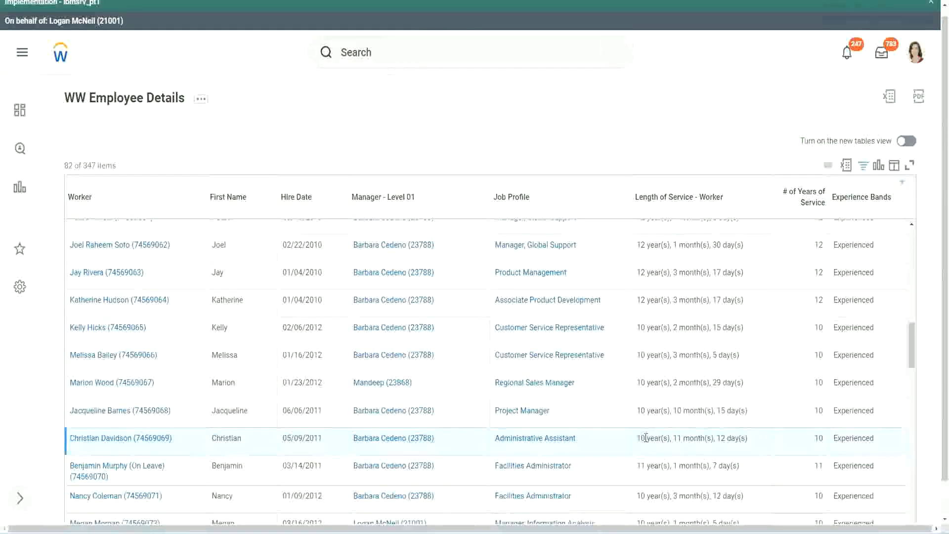
double_click(818, 438)
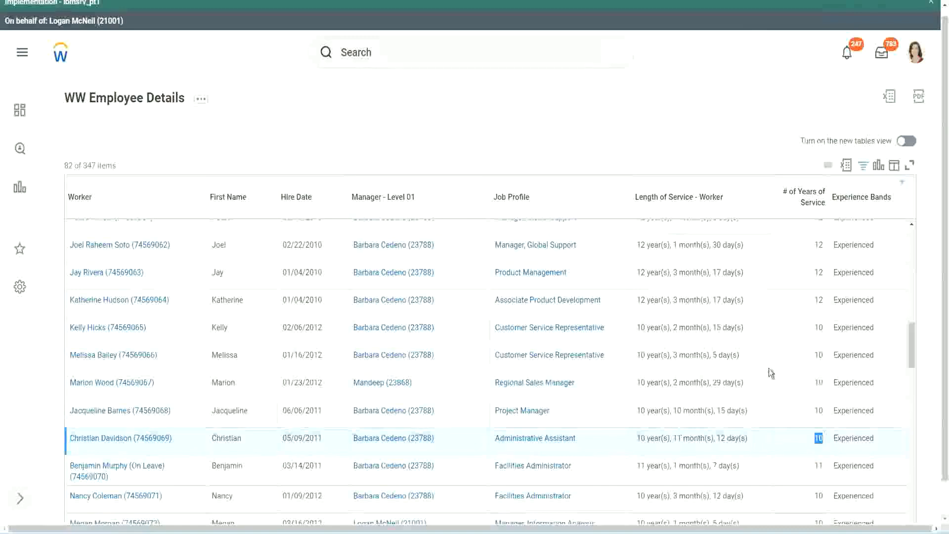
left_click(817, 311)
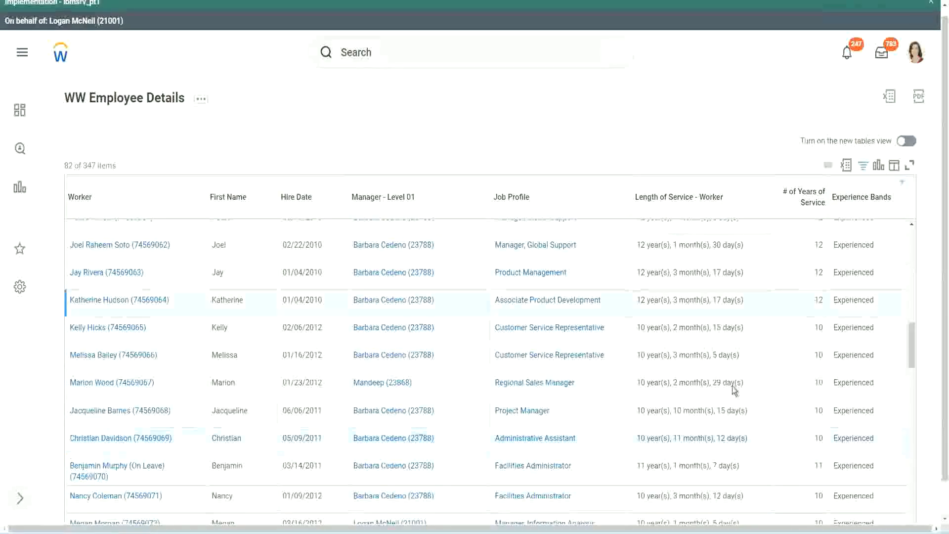
double_click(649, 435)
left_click(718, 435)
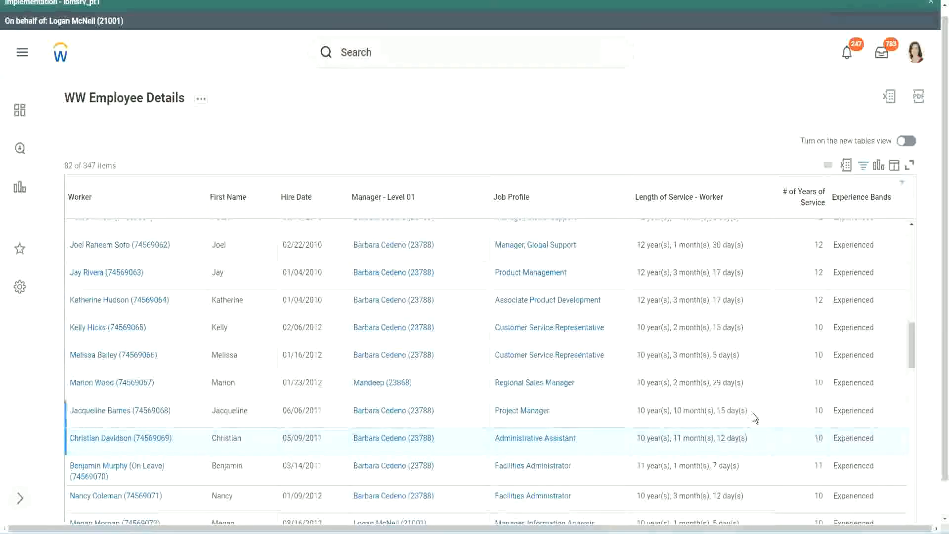
double_click(821, 246)
left_click_drag(637, 247, 755, 240)
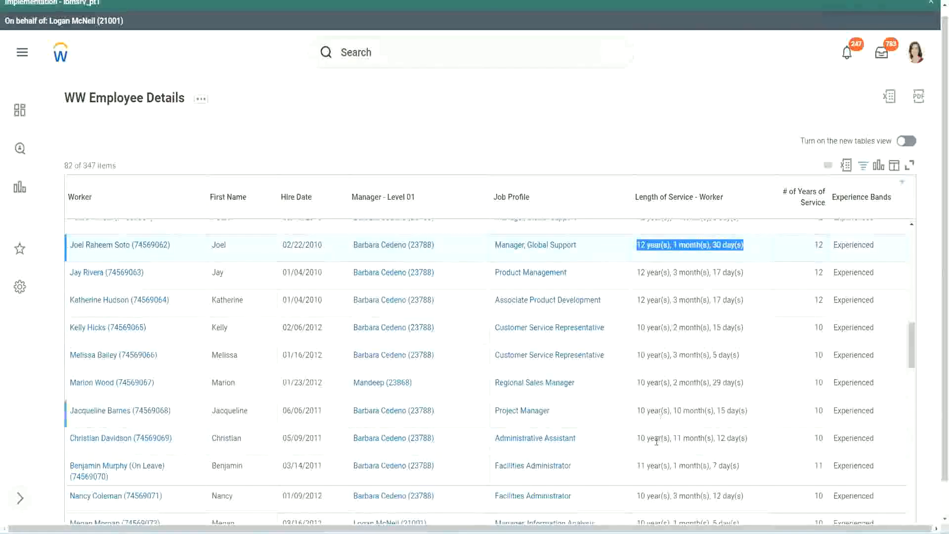
left_click(738, 438)
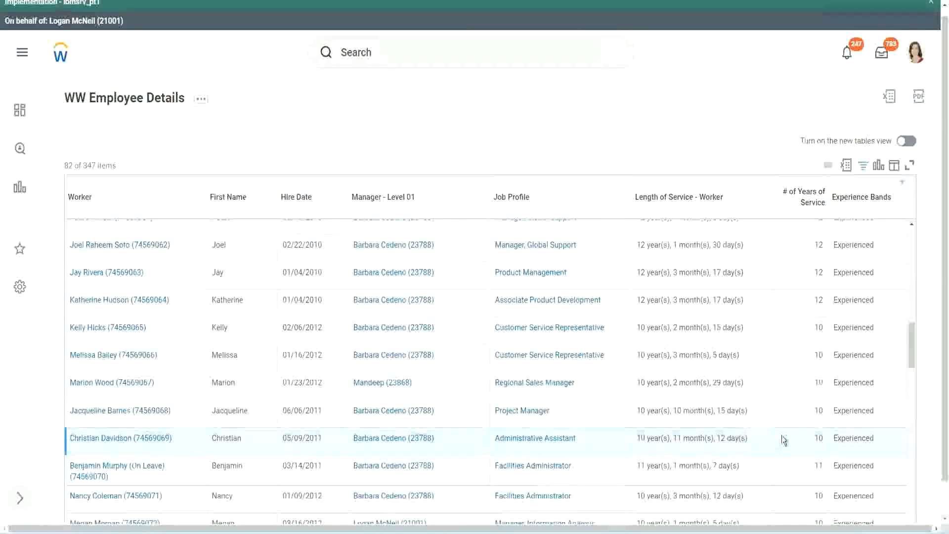
double_click(816, 437)
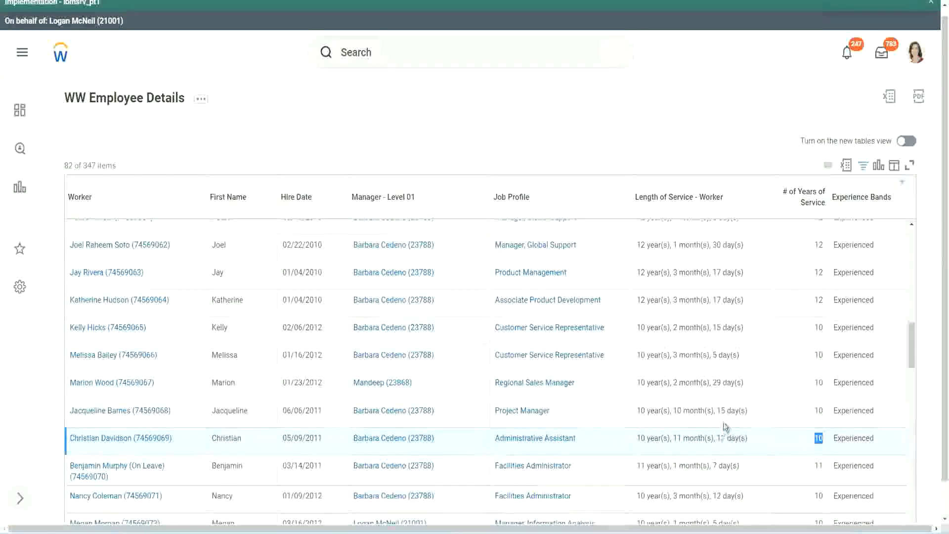
left_click(784, 441)
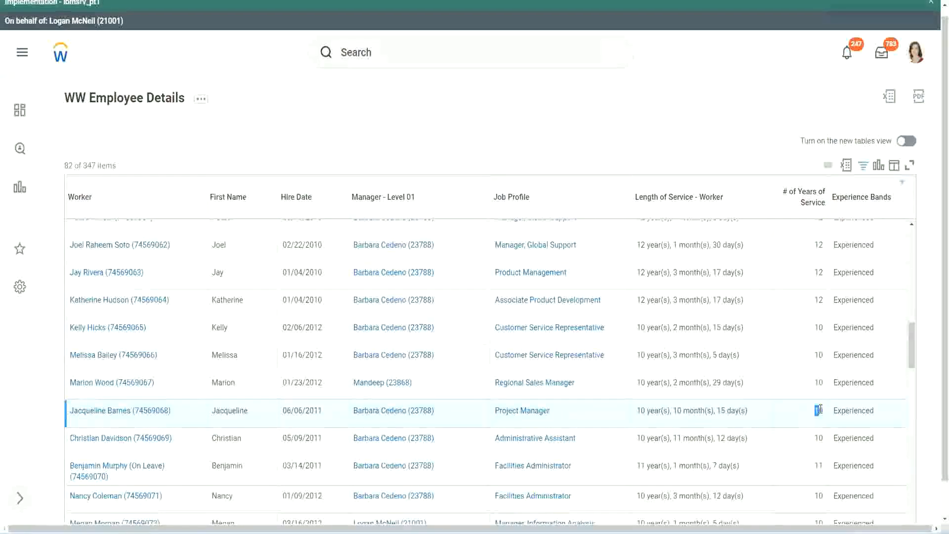
double_click(677, 410)
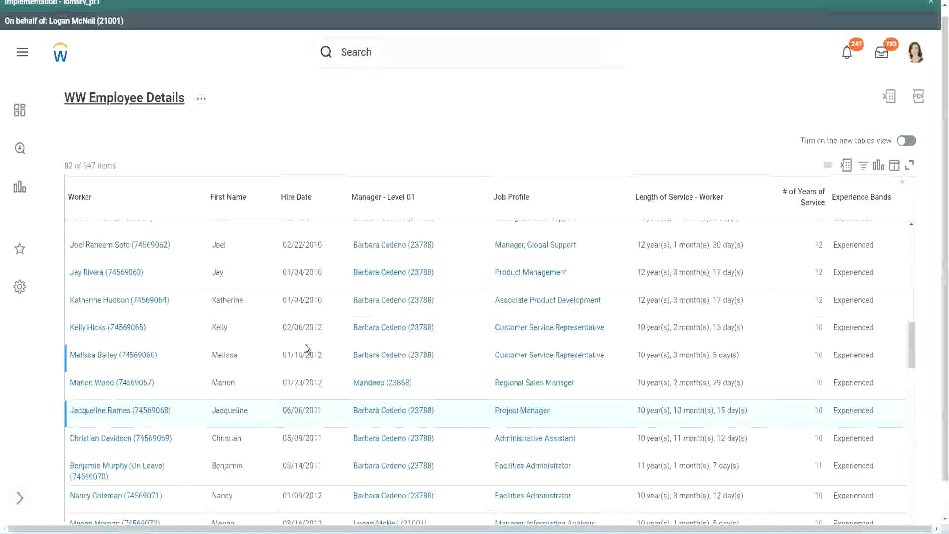
- View the calculated field behind the Experience Bands column in a new tab and review its conditions and return values
scroll(307, 346, "down", 5)
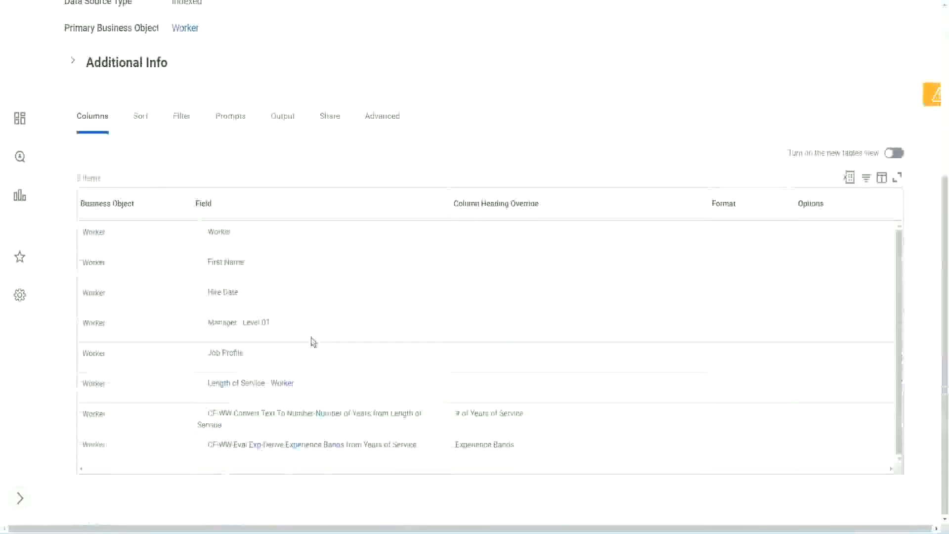
right_click(258, 450)
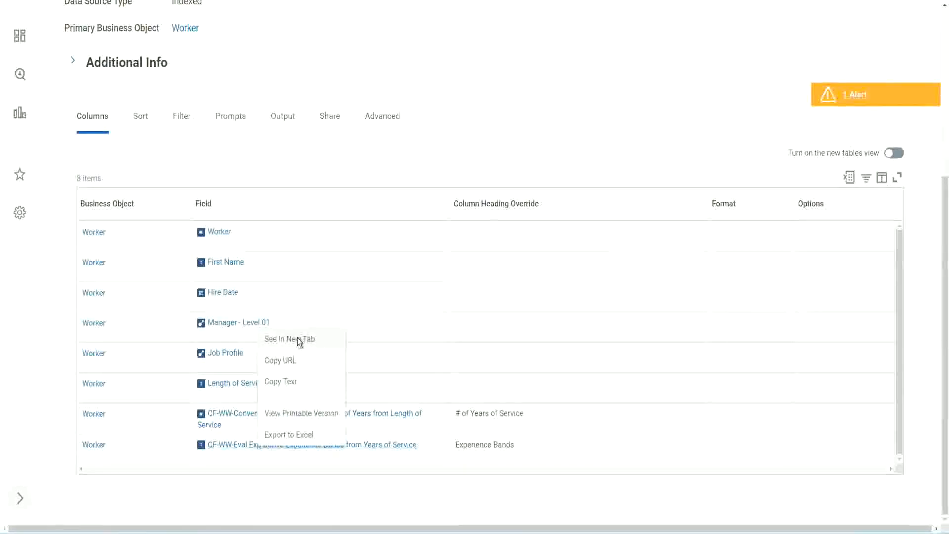
left_click(298, 337)
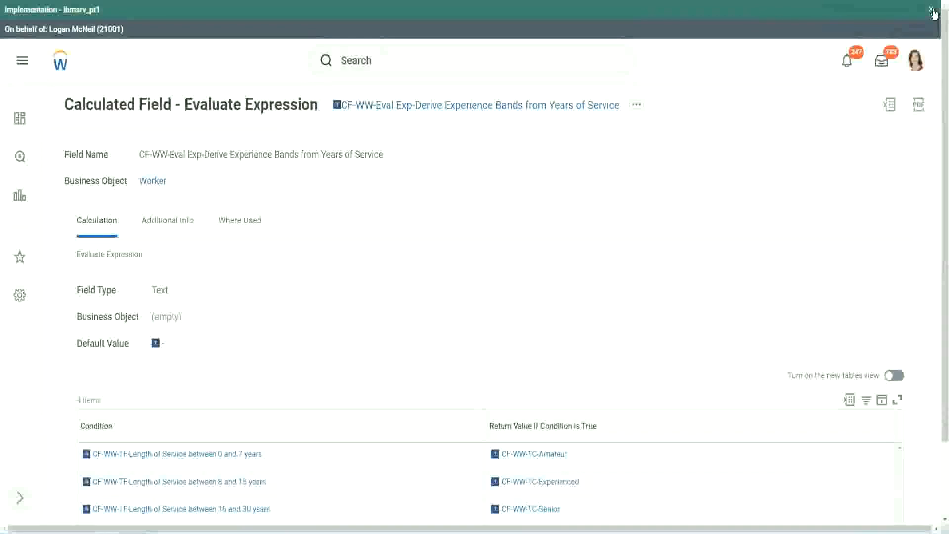
left_click(931, 11)
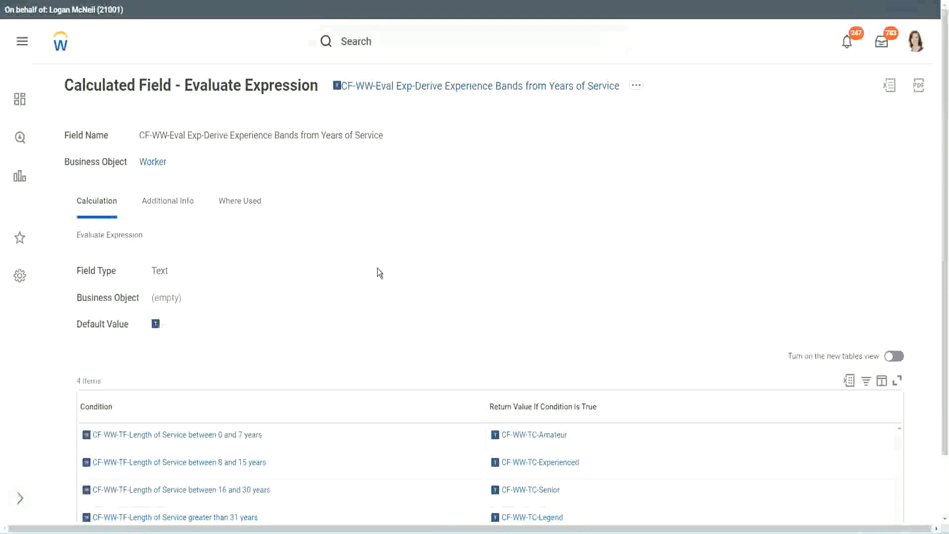
scroll(386, 274, "down", 1)
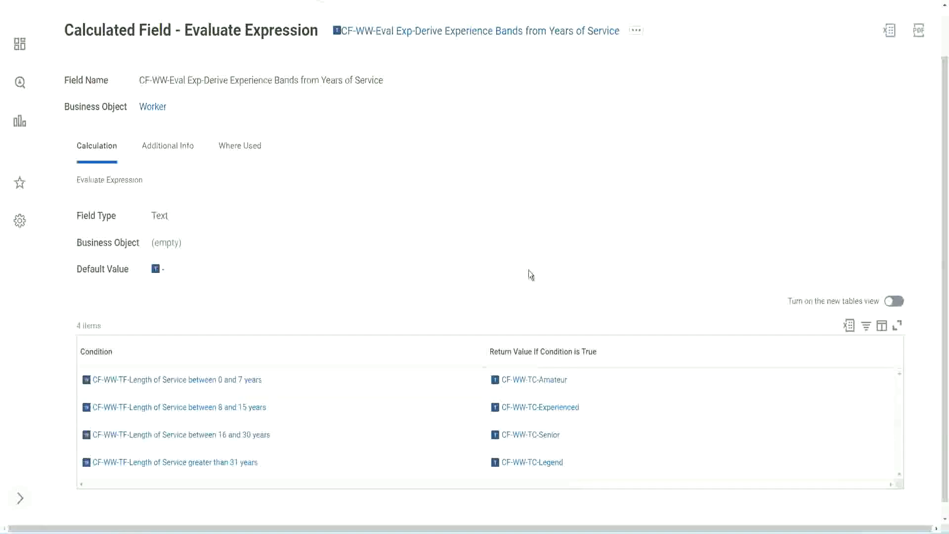
left_click(430, 349)
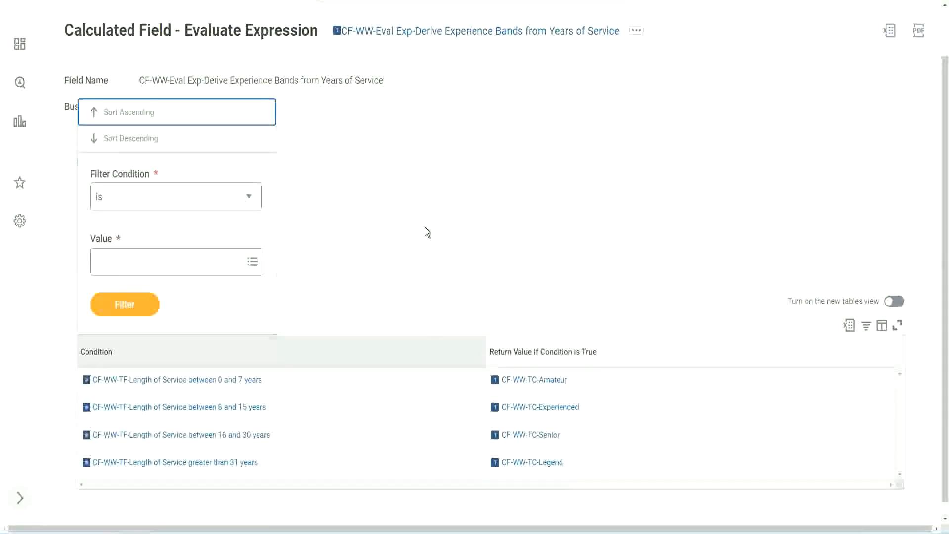
left_click(427, 233)
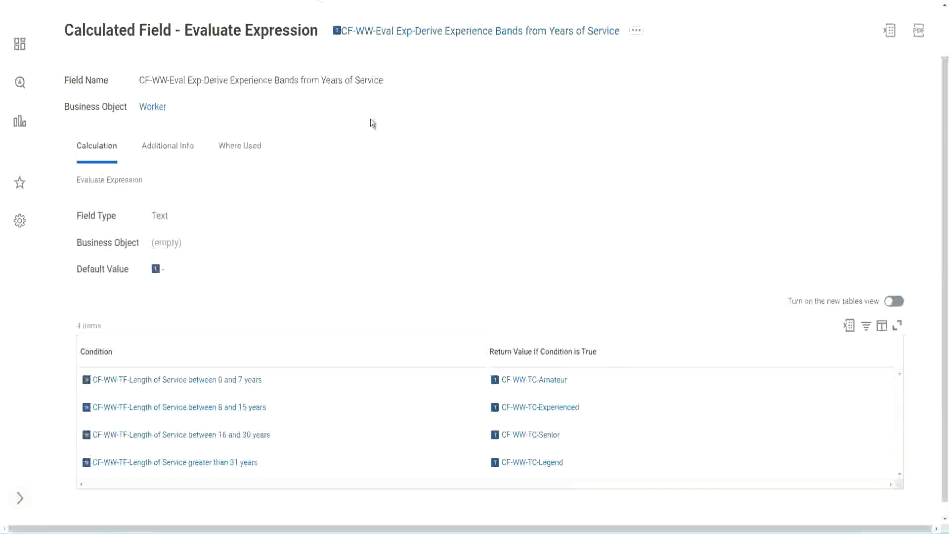
- Copy the name of the experience bands calculated field and return to the WW Employee Details report definition
right_click(418, 35)
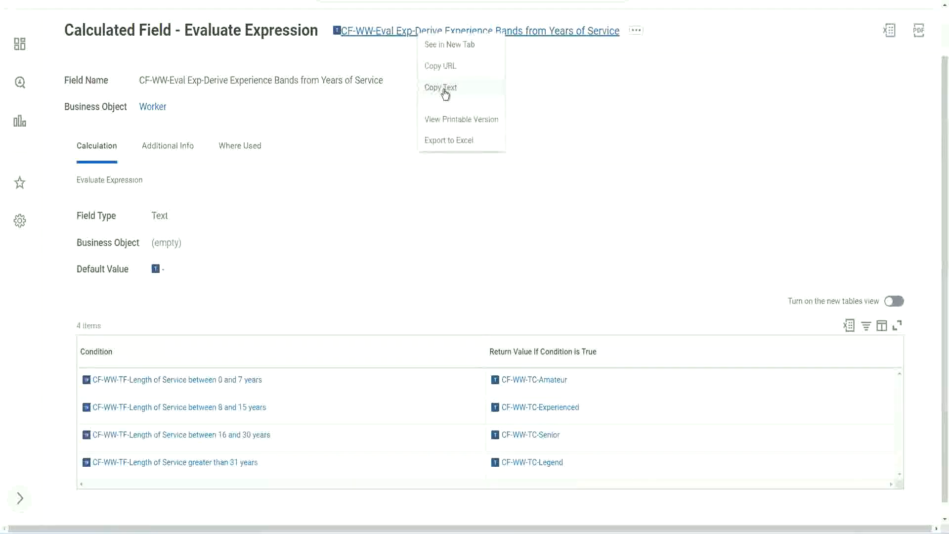
left_click(446, 94)
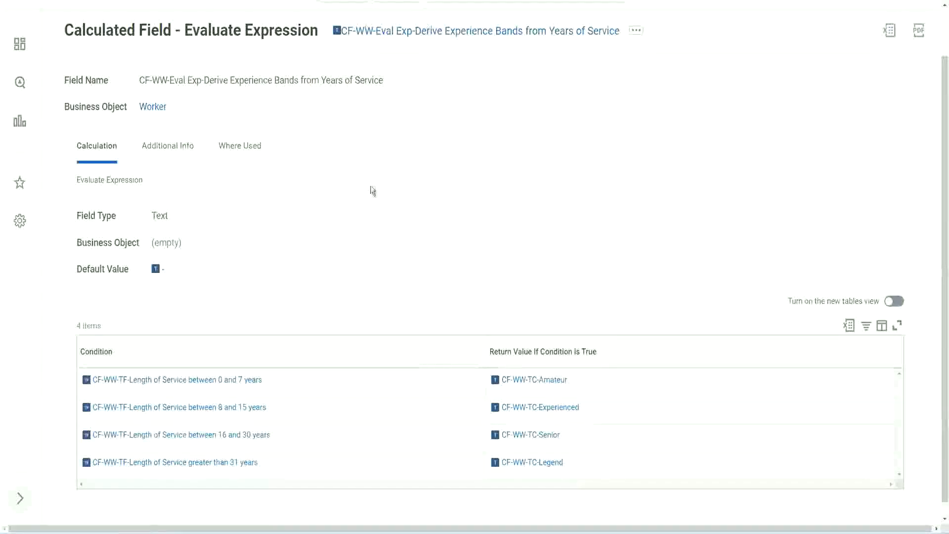
scroll(369, 194, "up", 1)
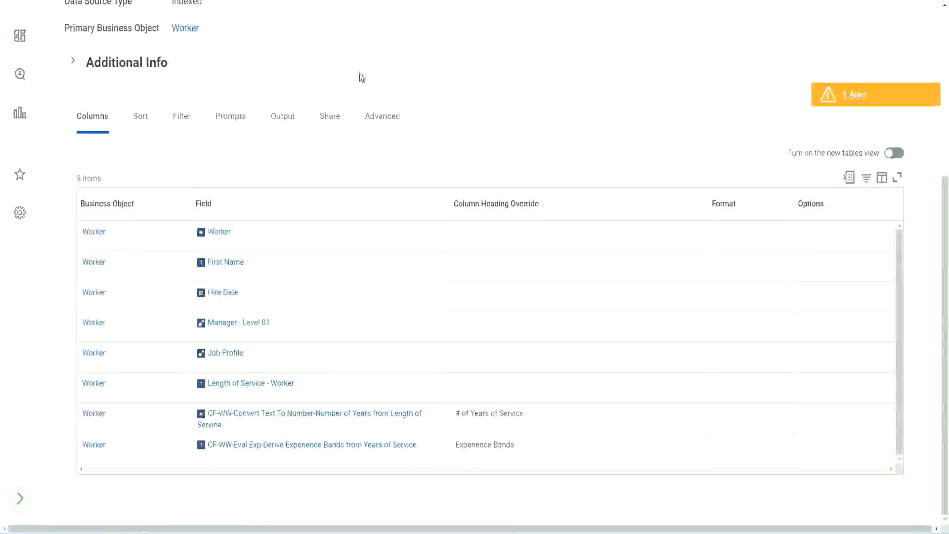
scroll(360, 78, "up", 5)
- Find and open the Create Calculated Field task, and paste the copied name as the field name
left_click(385, 61)
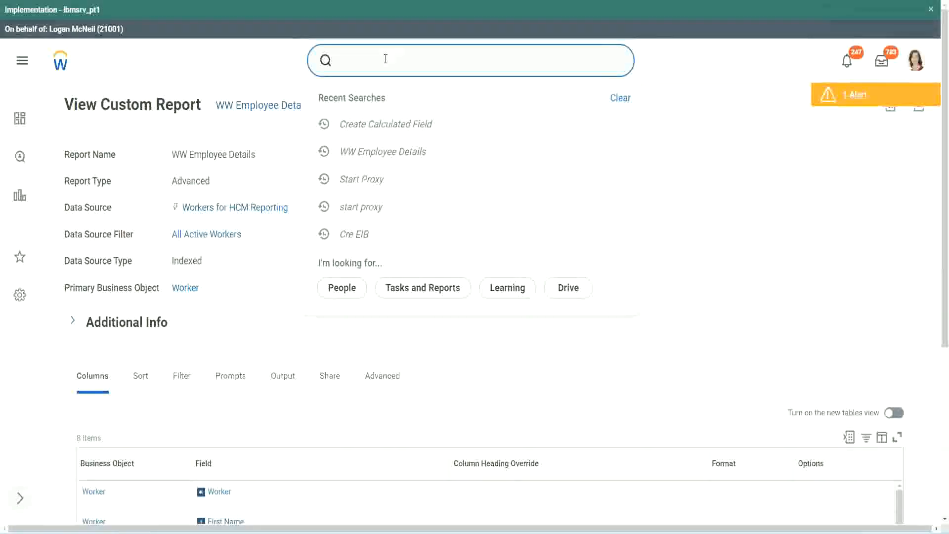
type("create cal field")
left_click(397, 102)
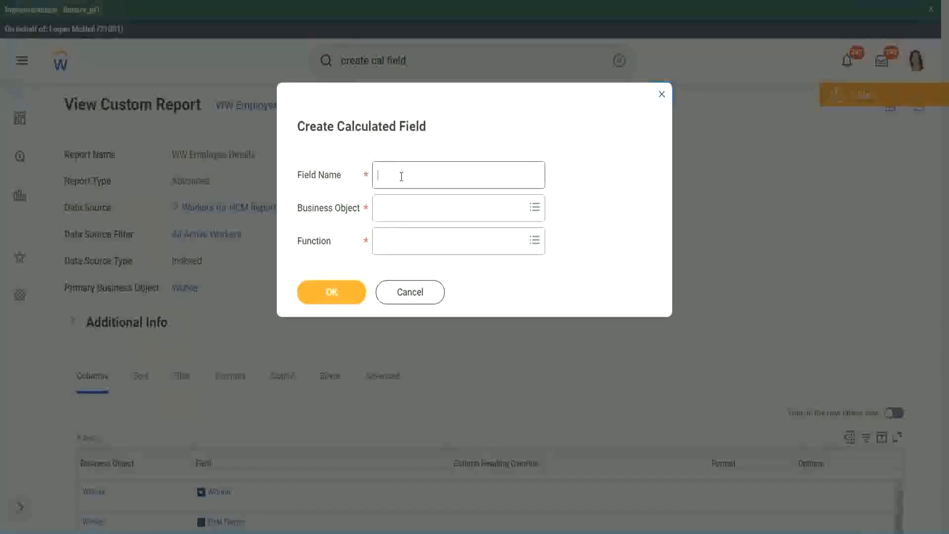
left_click(402, 176)
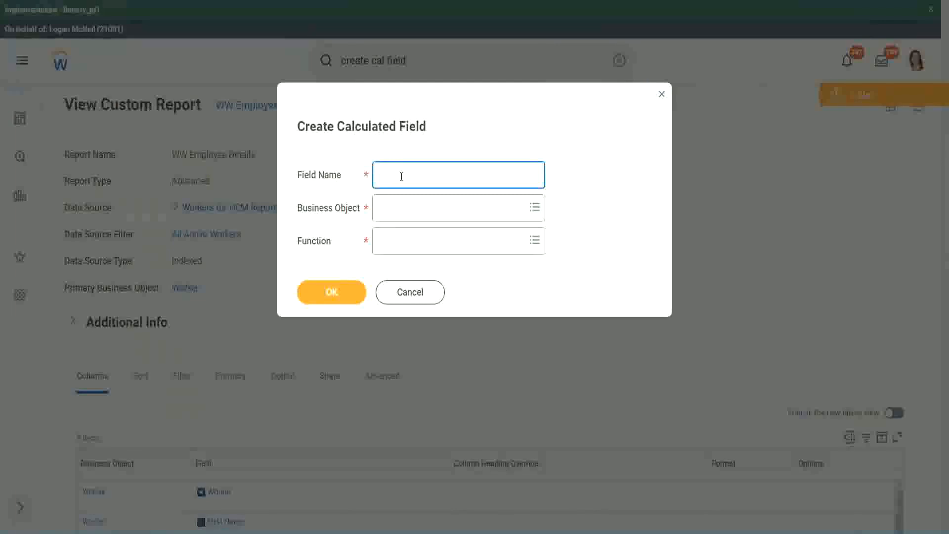
key("ctrl+v")
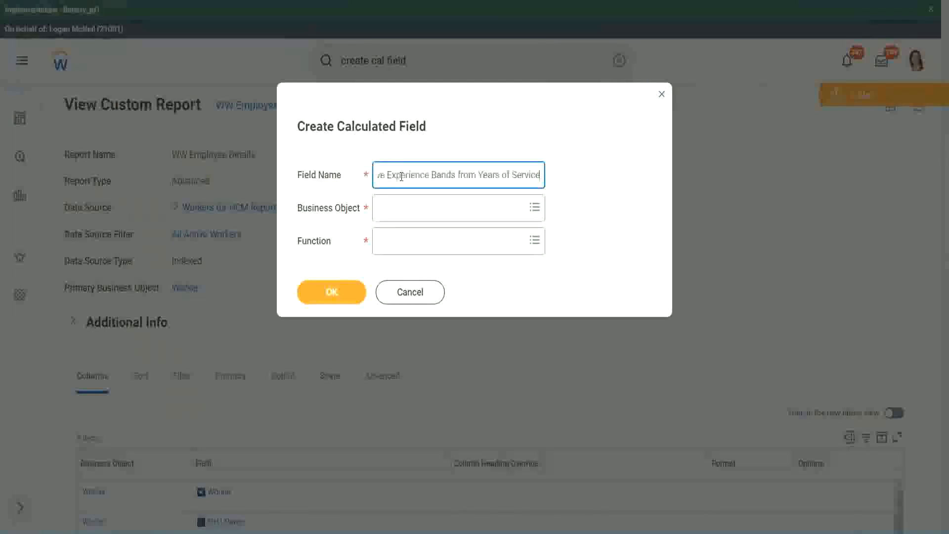
- Insert "Bands" after "Eval Exp" in the new calculated field's name
left_click_drag(428, 174, 352, 163)
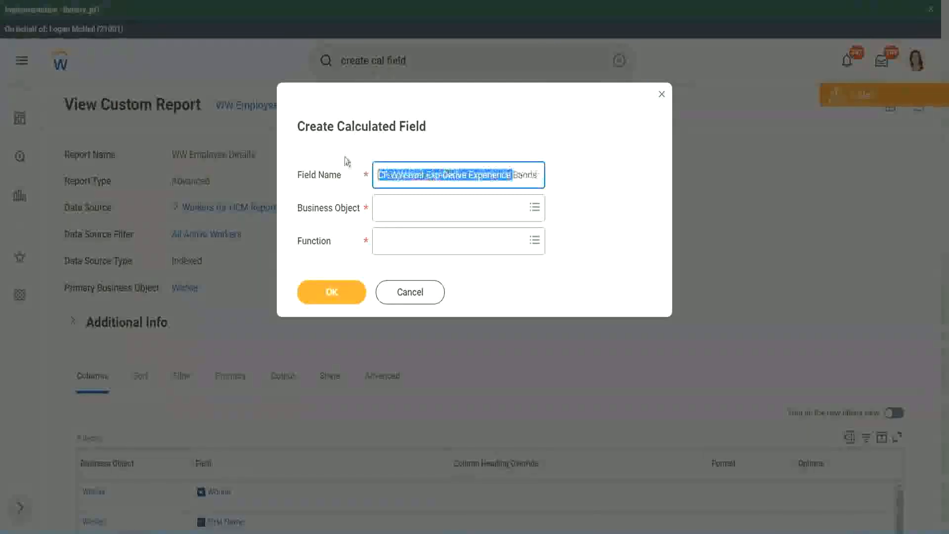
left_click(429, 175)
double_click(432, 176)
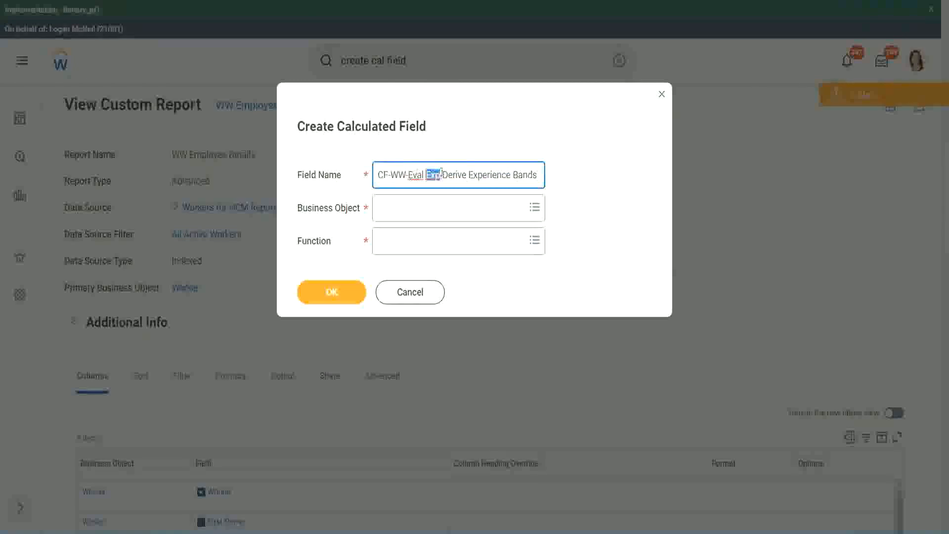
left_click(439, 175)
type("bands")
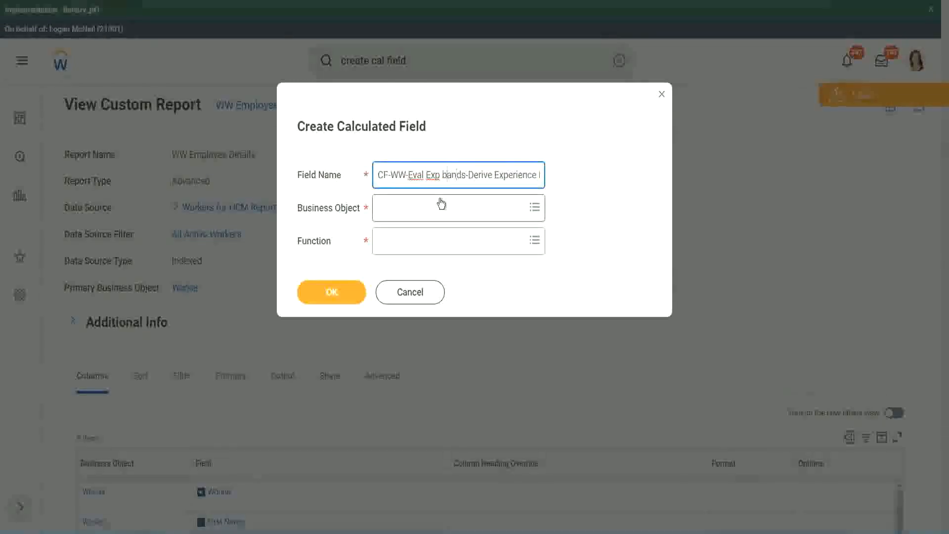
key("Left")
key("Left")
key("Left")
key("Left")
key("shift+Left")
type("B")
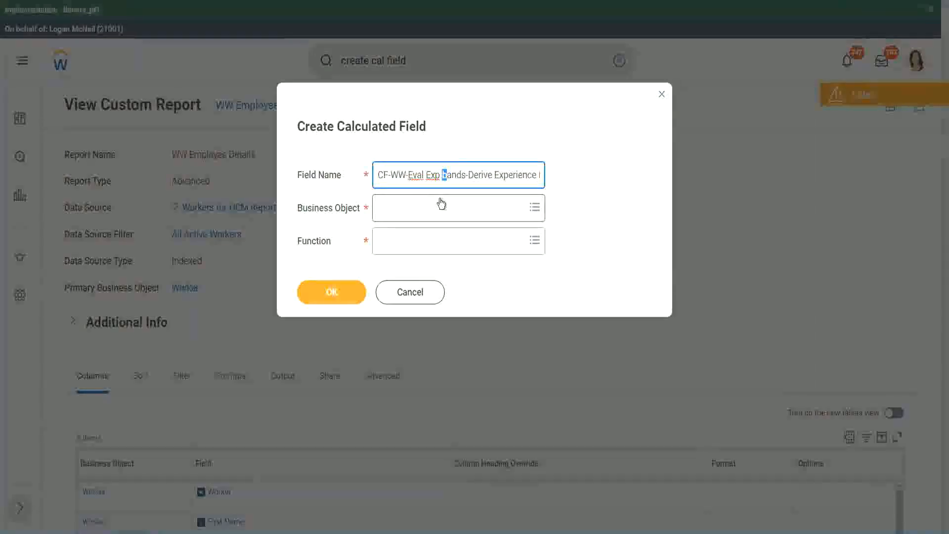
key("Right")
key("Right")
key("Right")
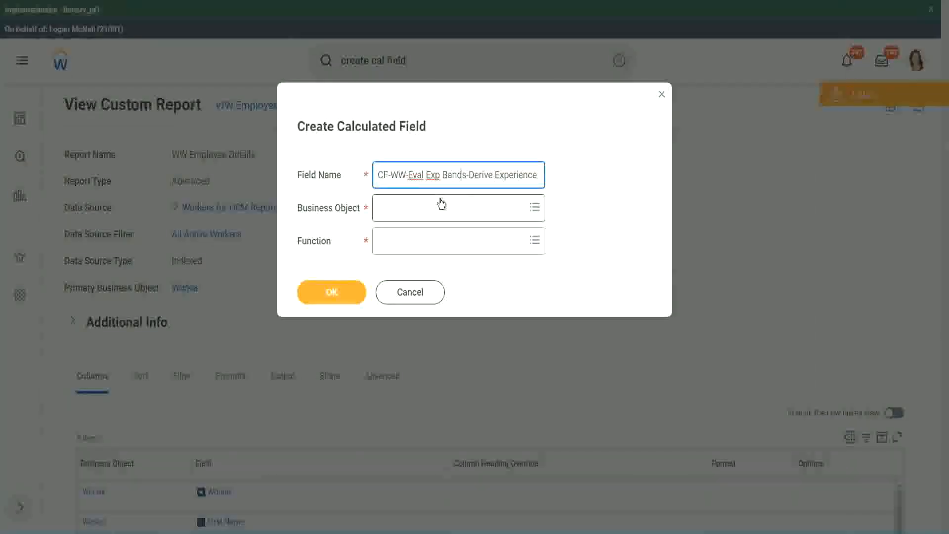
- Replace "Derive" with "Determine" in the new calculated field's name
key("Right")
key("Right")
key("Right")
key("Right")
key("Right")
key("Right")
key("End")
type("s from Years of")
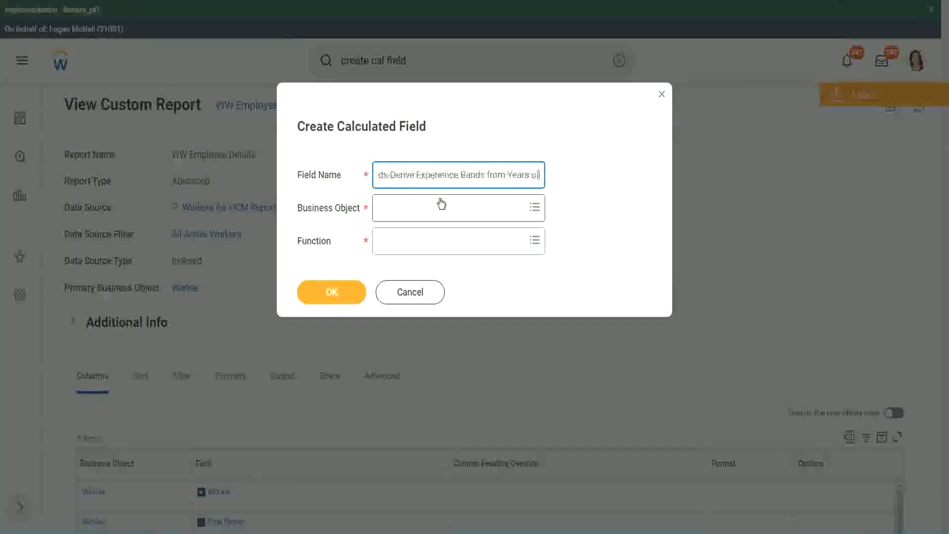
key("Left")
key("Left")
key("Left")
key("Left")
key("Left")
key("Left")
key("Left")
key("Left")
key("Left")
key("Left")
key("Left")
key("Left")
key("Left")
key("Left")
key("Left")
key("Left")
key("Left")
key("Left")
key("Left")
key("Left")
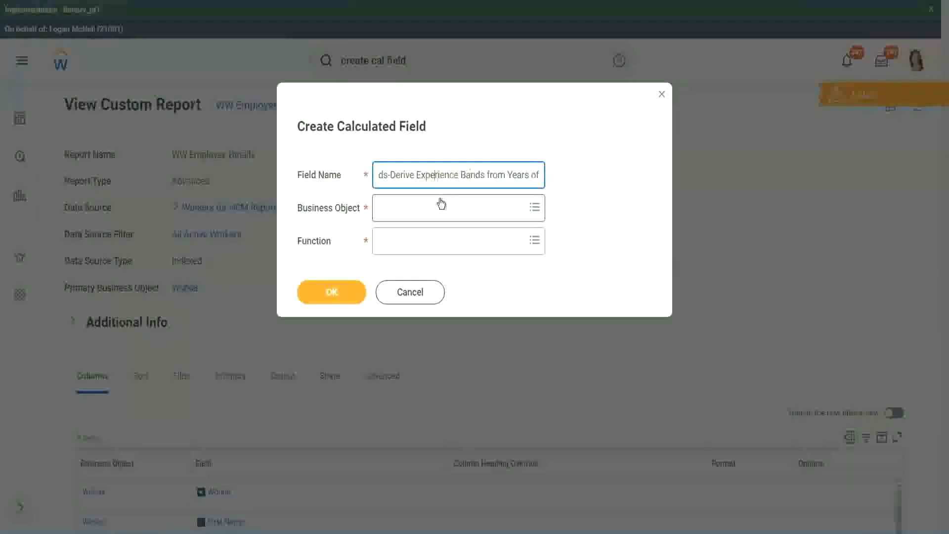
key("Left")
key("Left")
key("shift+Left")
key("shift+Left")
key("shift+Left")
key("shift+Left")
key("shift+Left")
key("shift+Left")
type("Determine")
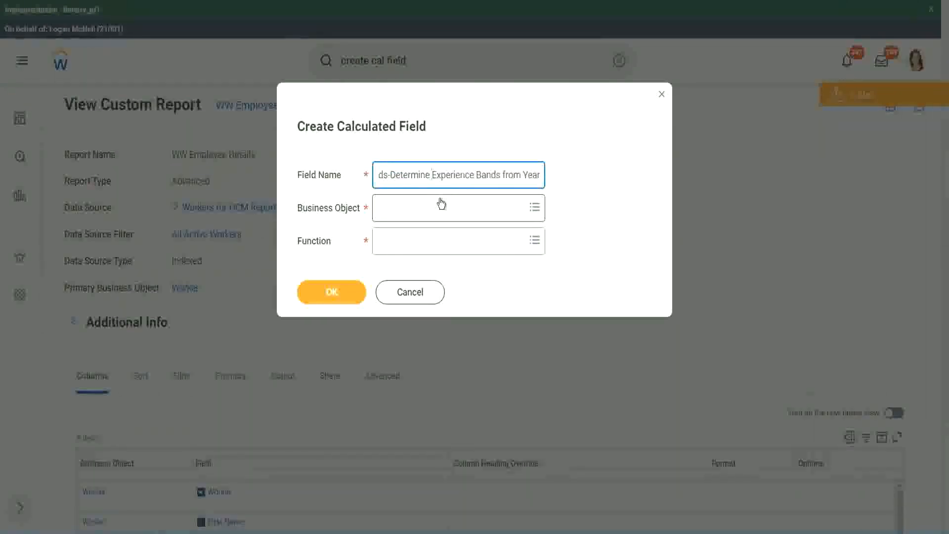
key("End")
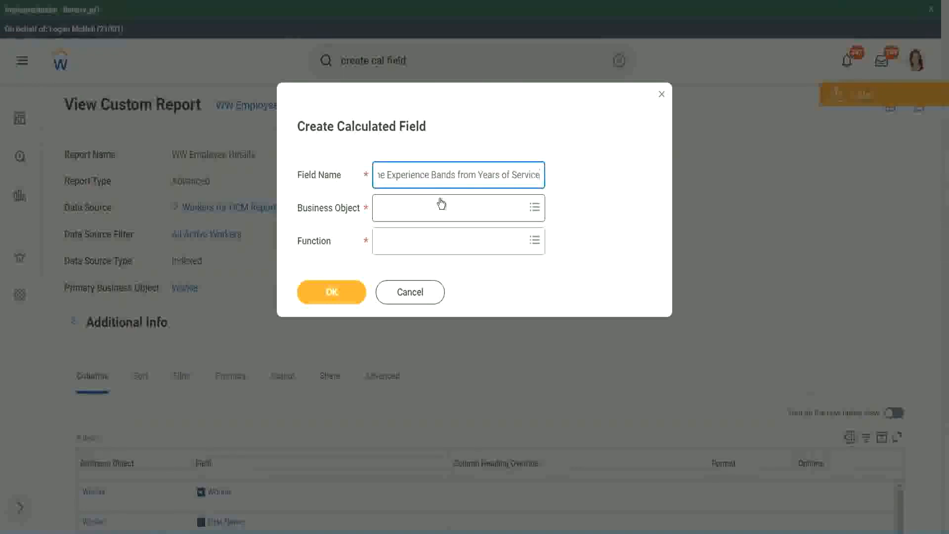
- Search the business objects for "worker" and set Worker as the calculated field's business object
left_click(422, 213)
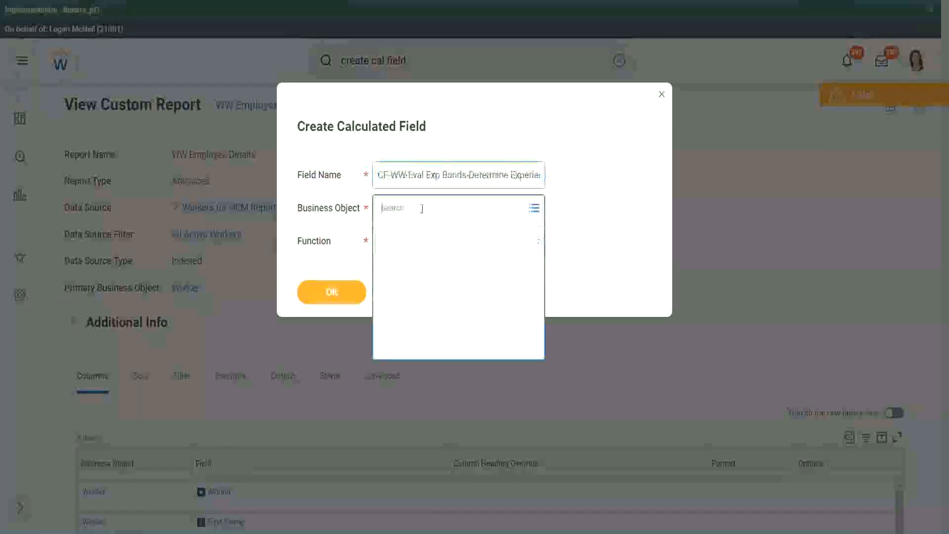
type("worker")
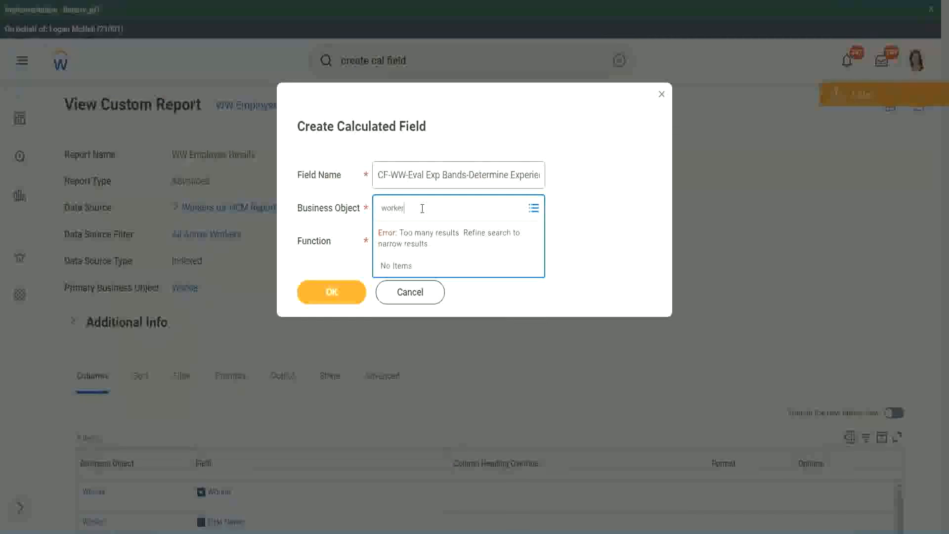
key("Return")
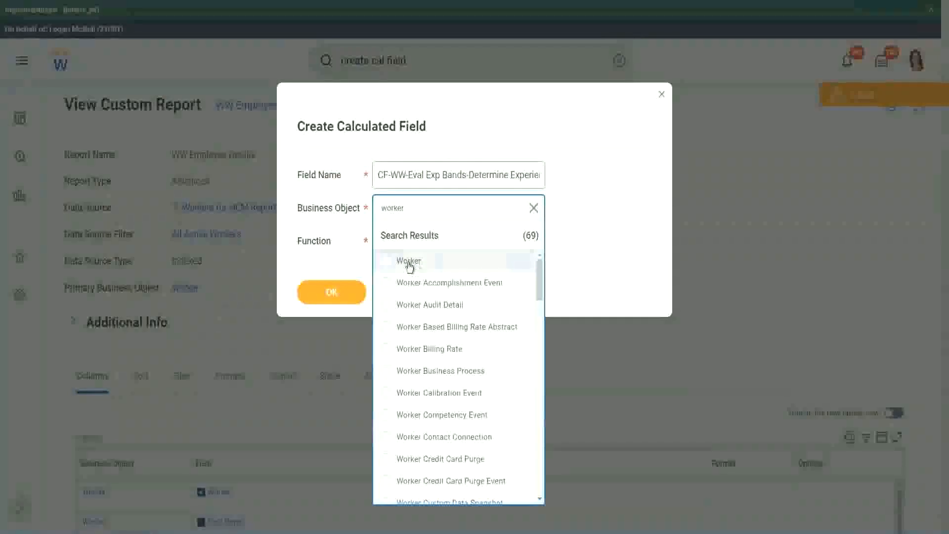
left_click(405, 262)
- Search the functions for "eval exp" and select Evaluate Expression Band as the calculated field's function
left_click(401, 238)
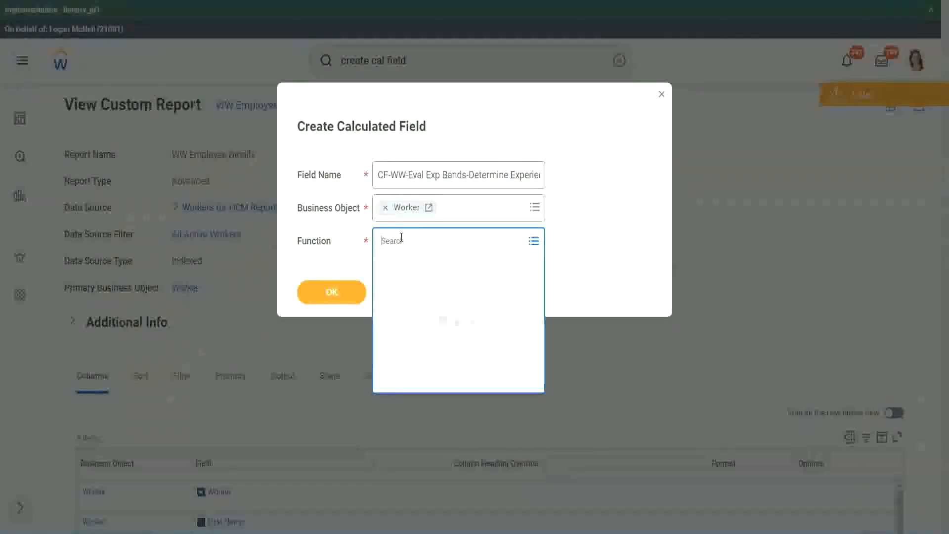
type("eval e")
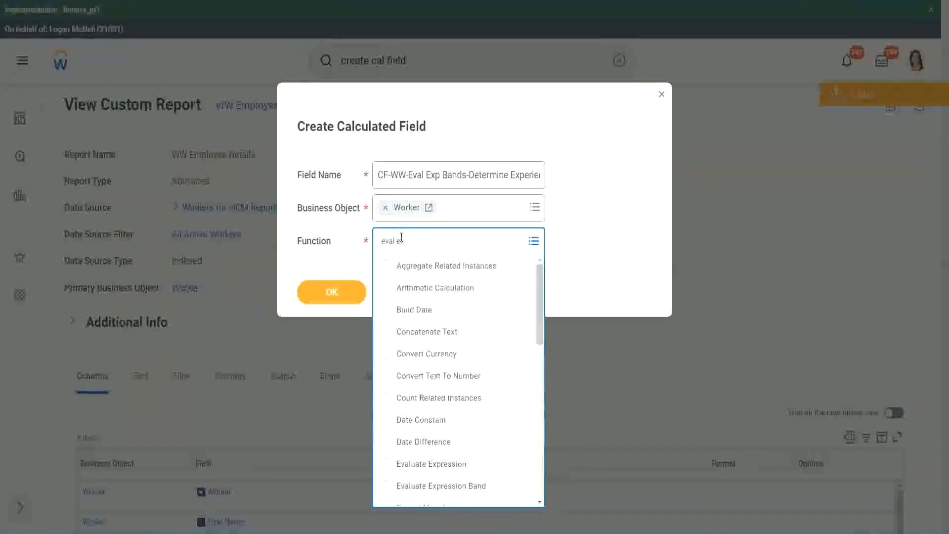
type("xp")
key("Return")
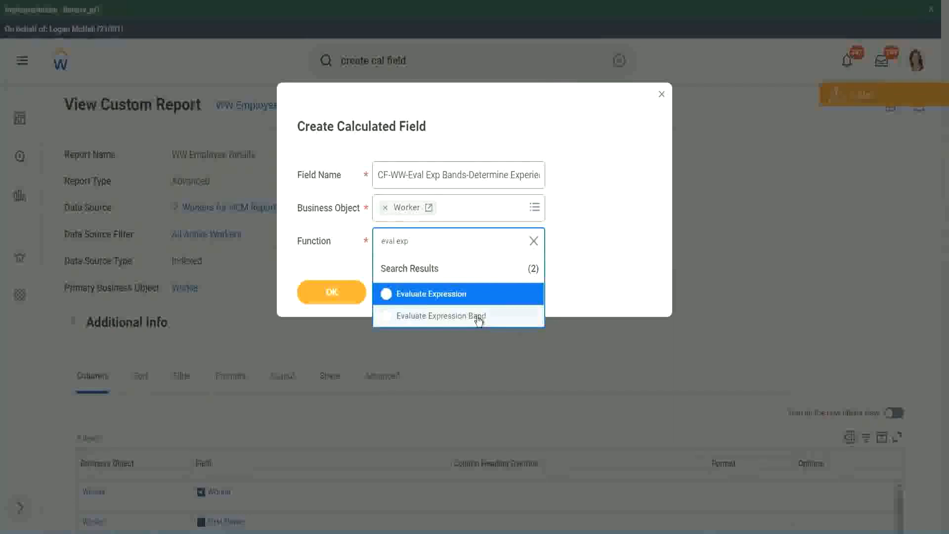
left_click(479, 320)
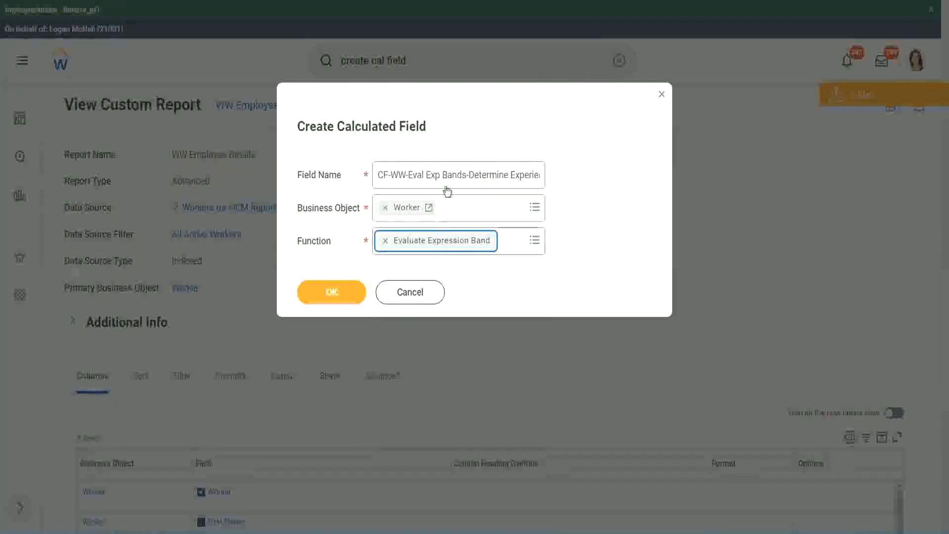
- Change "Eval Exp Bands" to "Eval Exp Band" in the field name and proceed to the field's definition
left_click(466, 174)
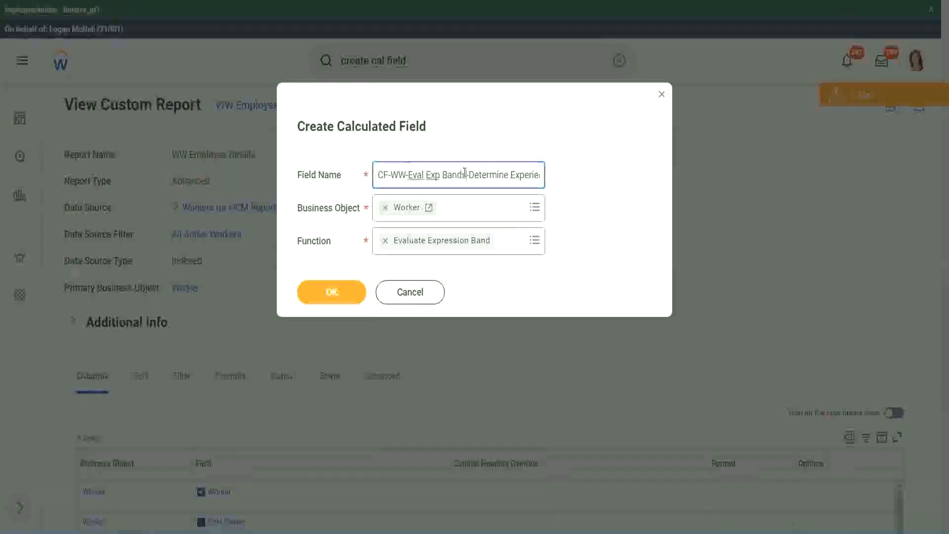
key("BackSpace")
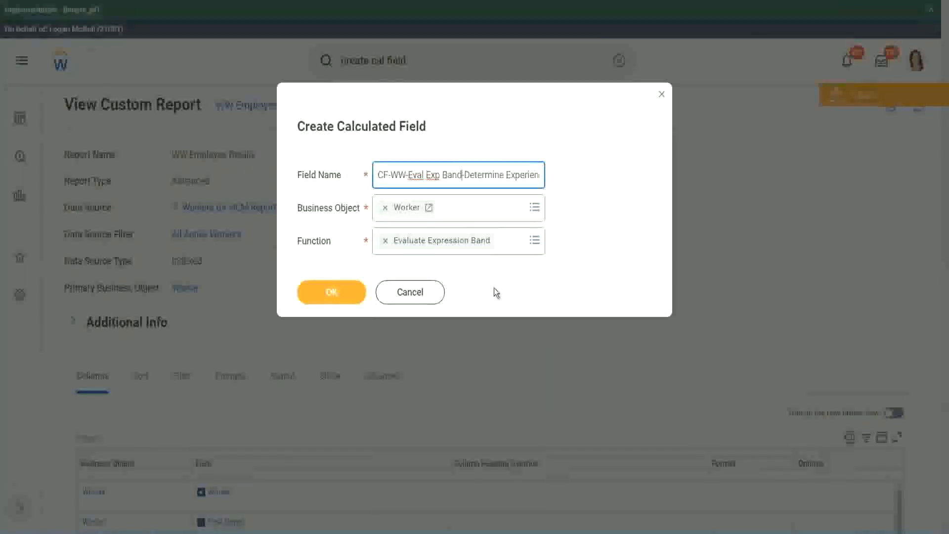
left_click(334, 292)
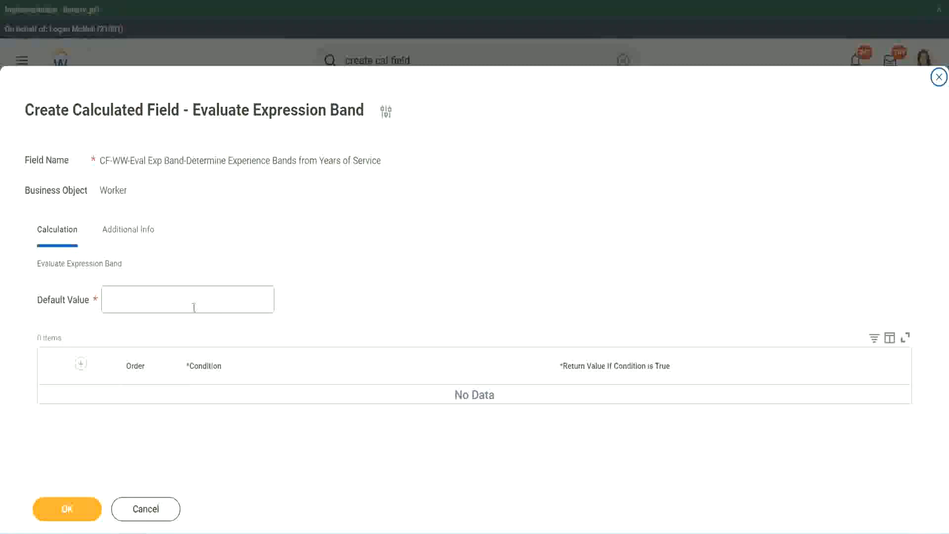
- Set the default value to "-" and add the first condition row
left_click(138, 305)
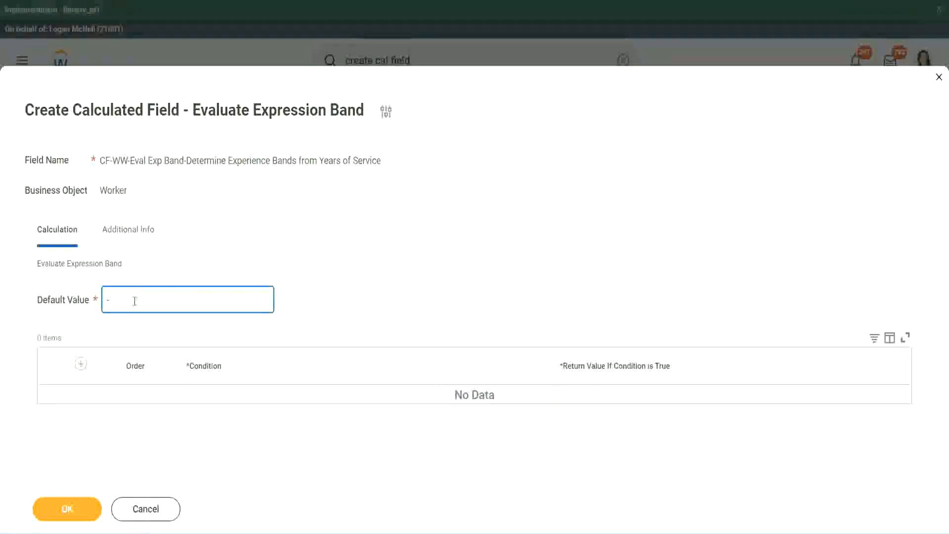
left_click(80, 364)
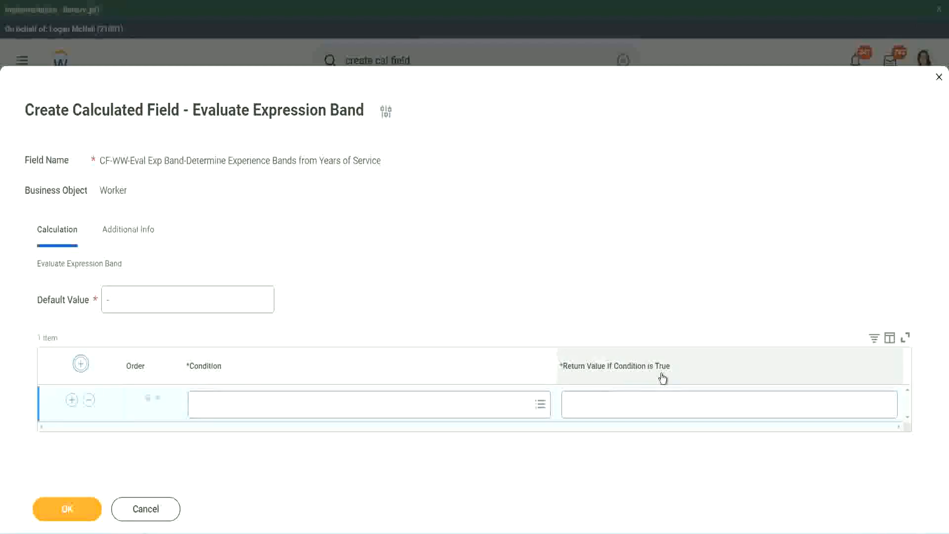
left_click(618, 404)
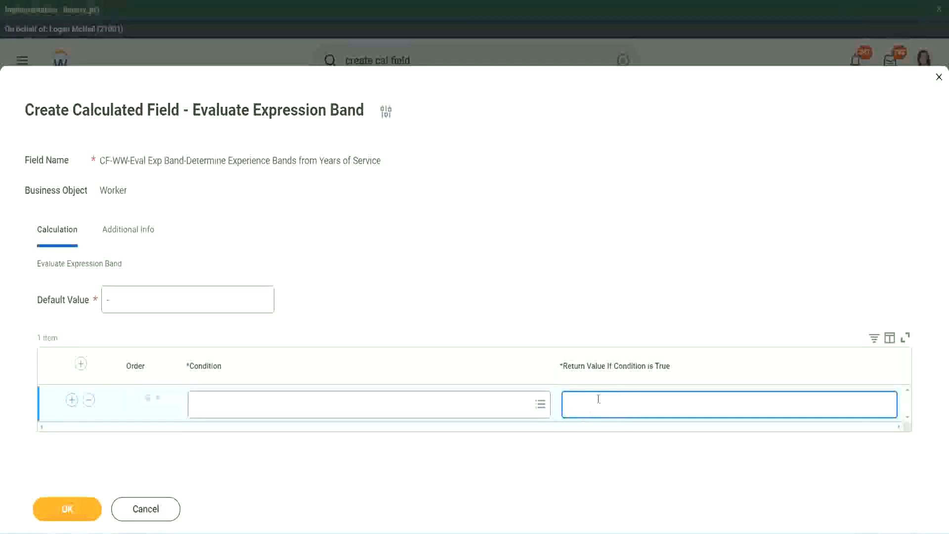
type("adkadjaidjaijdiaj")
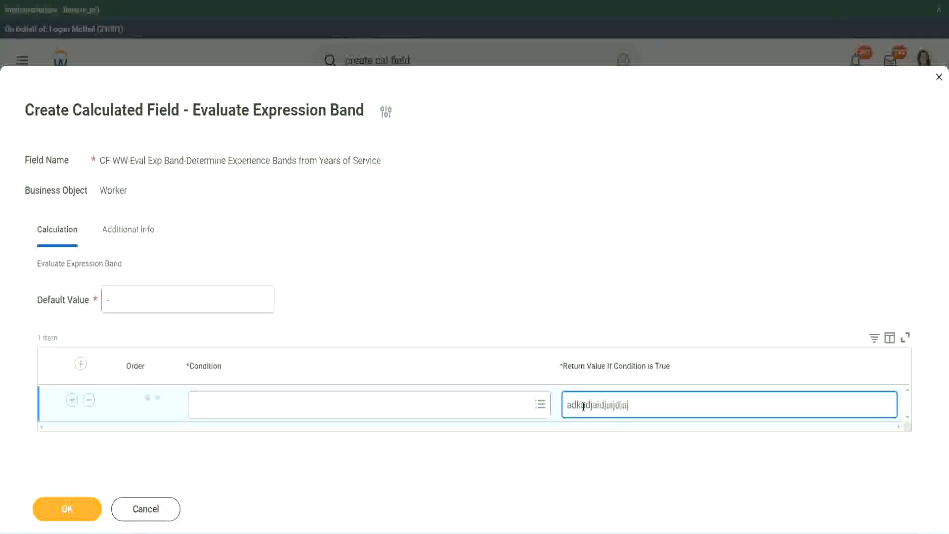
key("BackSpace")
key("BackSpace")
key("BackSpace")
key("BackSpace")
key("BackSpace")
key("BackSpace")
key("BackSpace")
key("BackSpace")
key("BackSpace")
key("BackSpace")
key("BackSpace")
key("BackSpace")
key("BackSpace")
key("BackSpace")
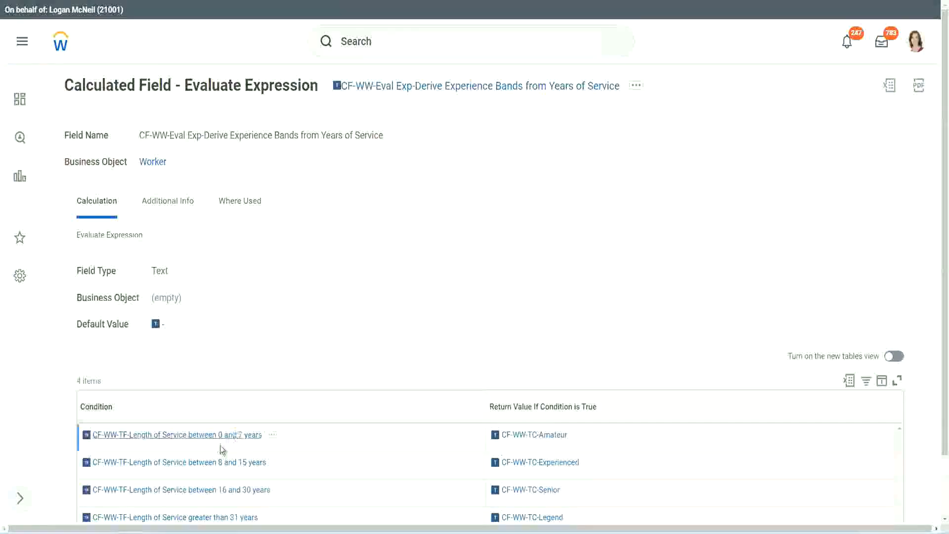
- Copy CF-WW-TF-Length of Service between 0 and 7 years from the existing calculated field into the first row's condition, with return value Amateur
right_click(219, 441)
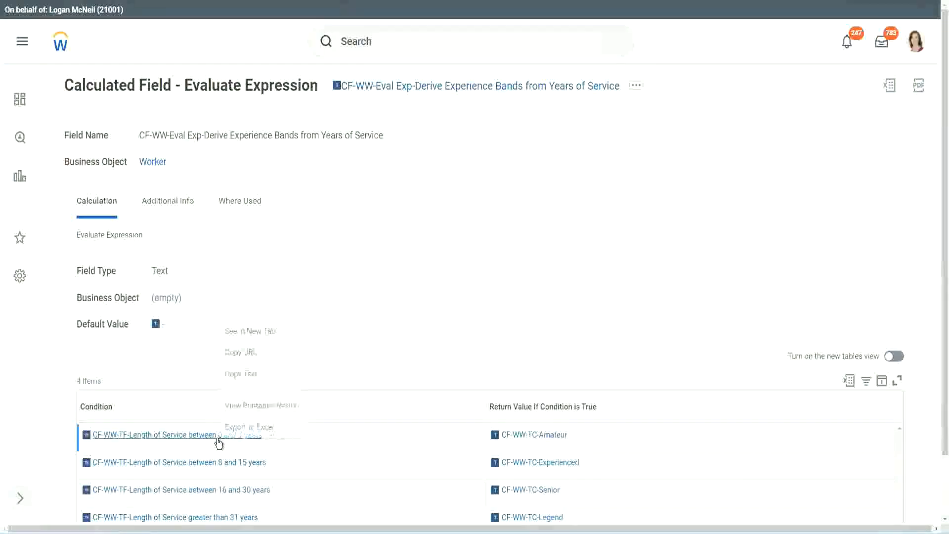
left_click(256, 374)
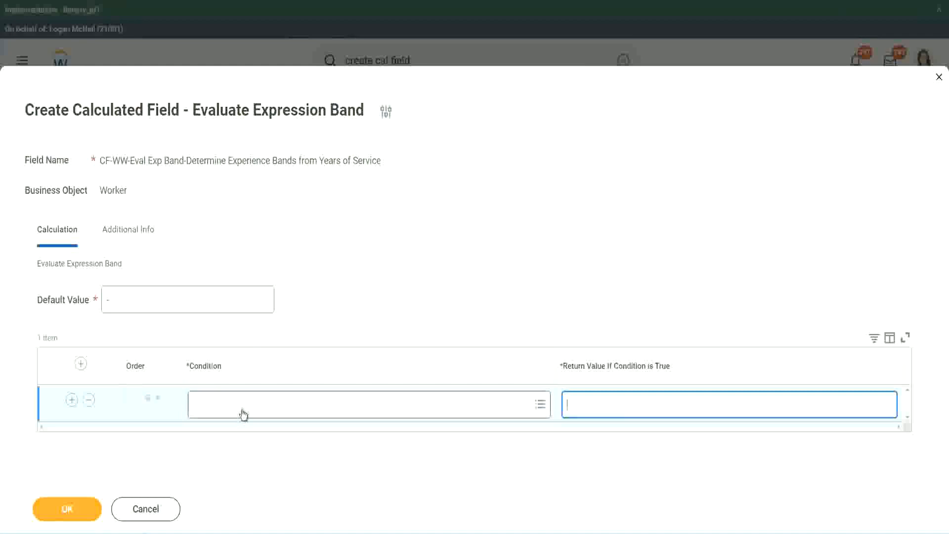
left_click(239, 409)
key("ctrl+v")
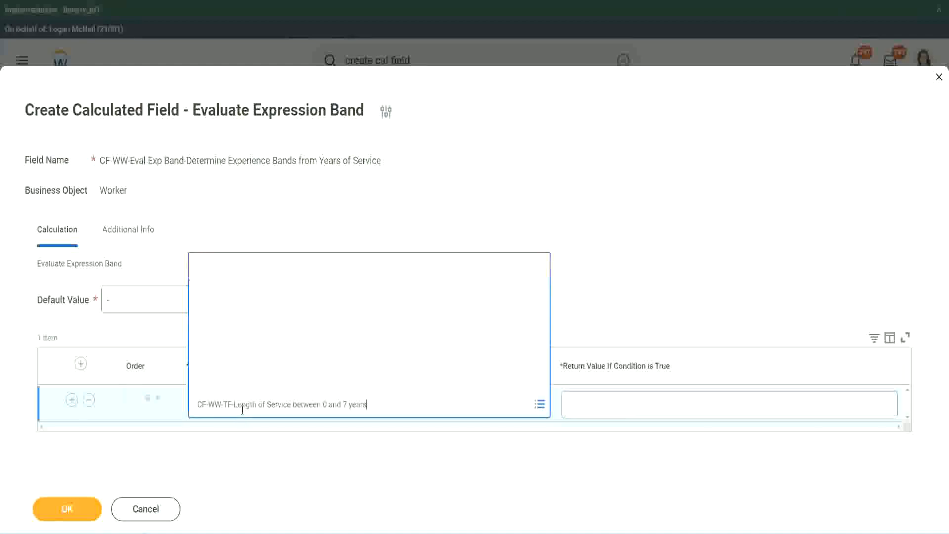
key("Return")
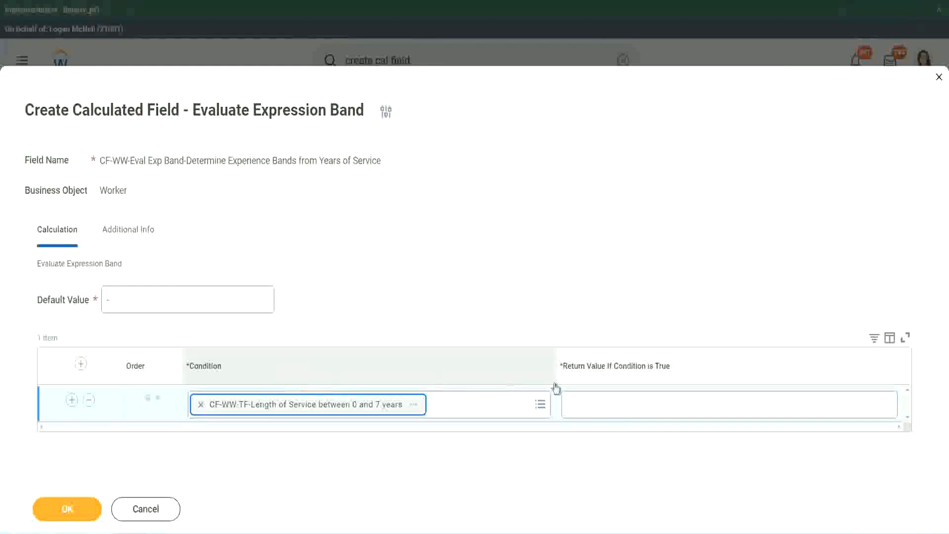
left_click(600, 395)
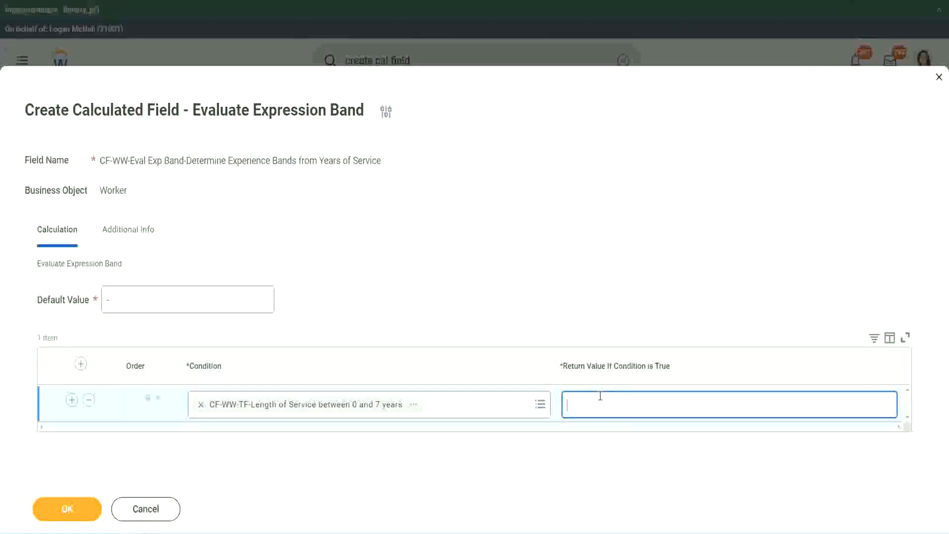
type("Amateur")
- Add three more empty condition rows below the Amateur row
left_click(72, 399)
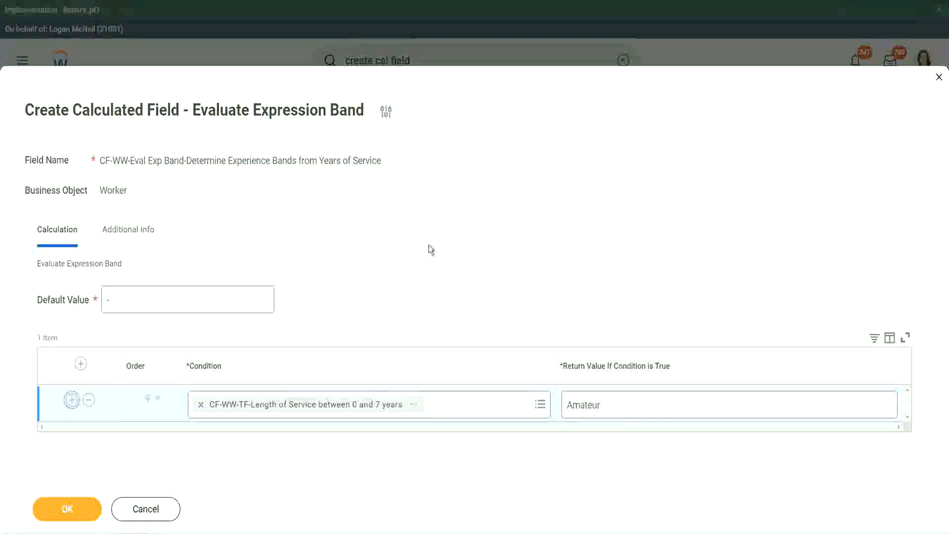
left_click(71, 436)
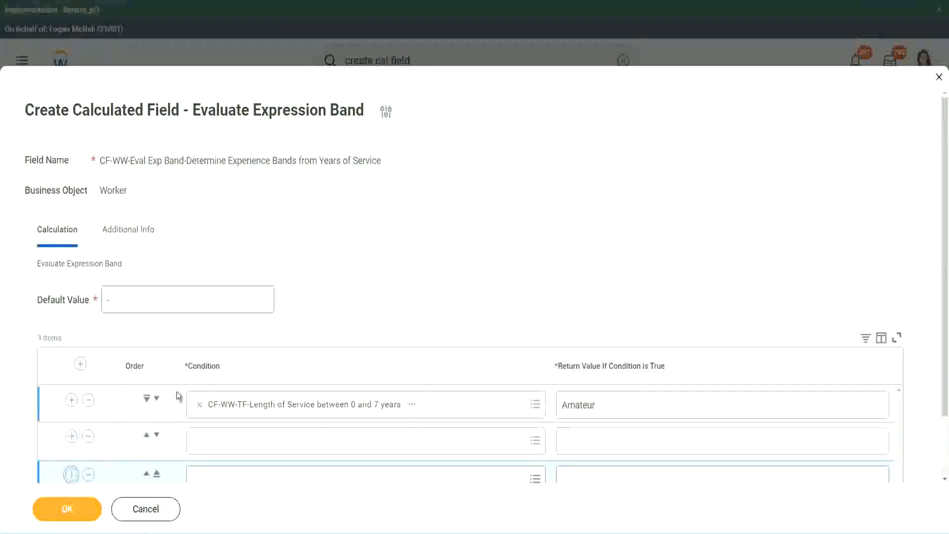
scroll(177, 392, "down", 2)
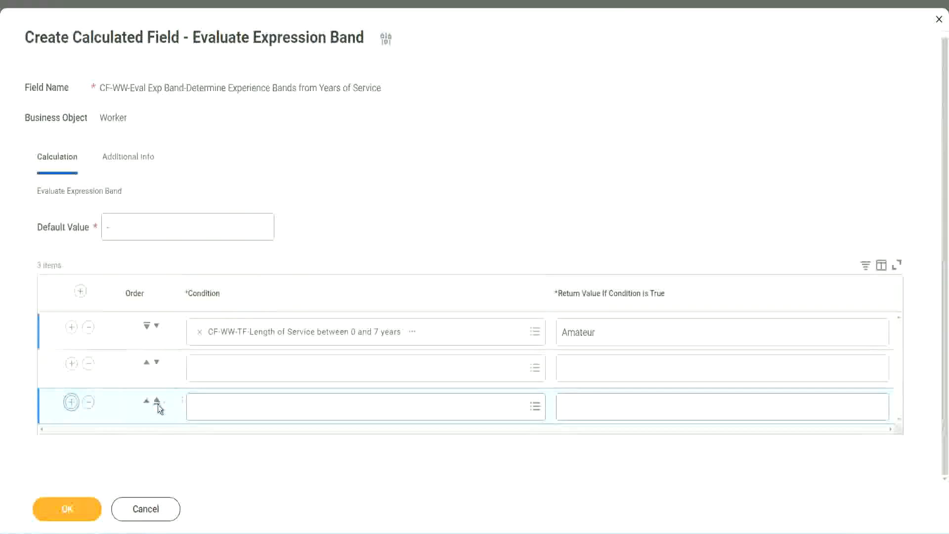
left_click(71, 402)
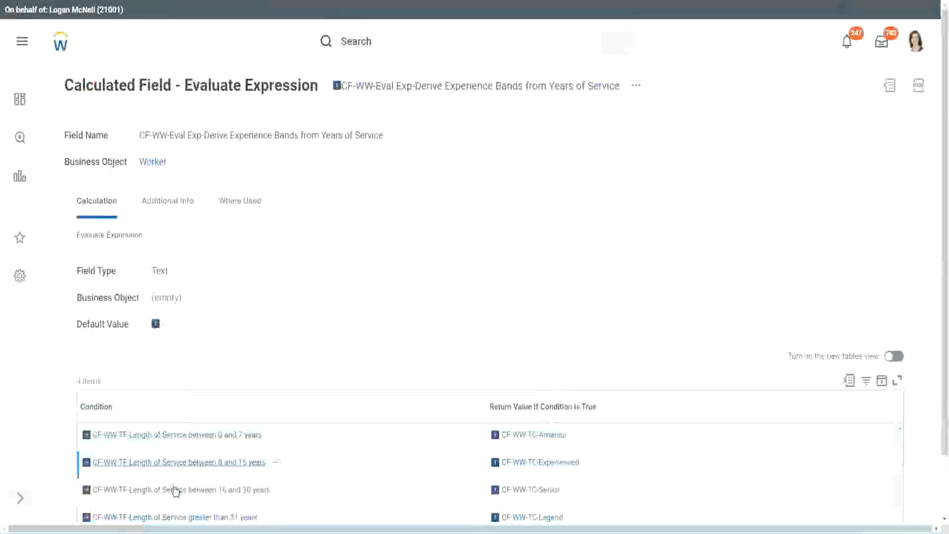
- Copy CF-WW-TF-Length of Service between 16 and 30 years into the second row's condition, and move that row down to third place
right_click(174, 490)
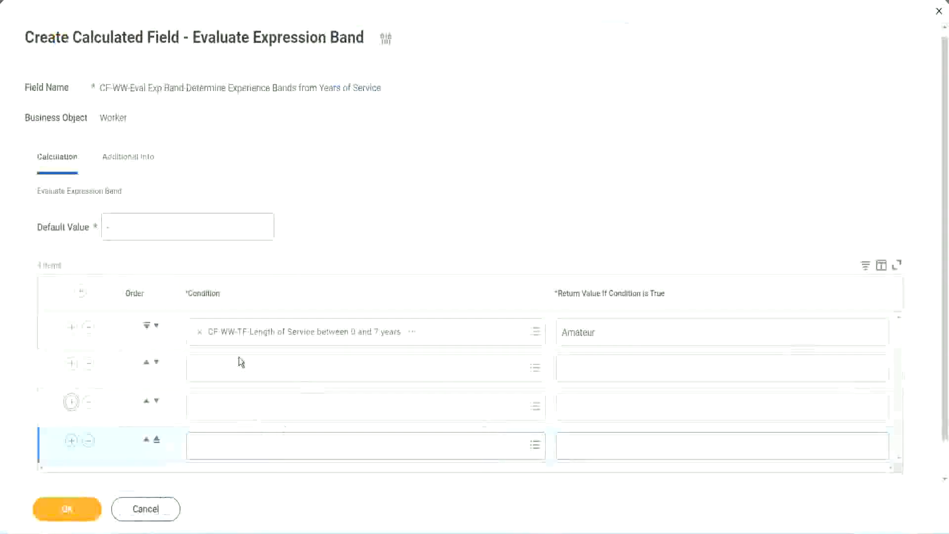
left_click(239, 367)
key("ctrl+v")
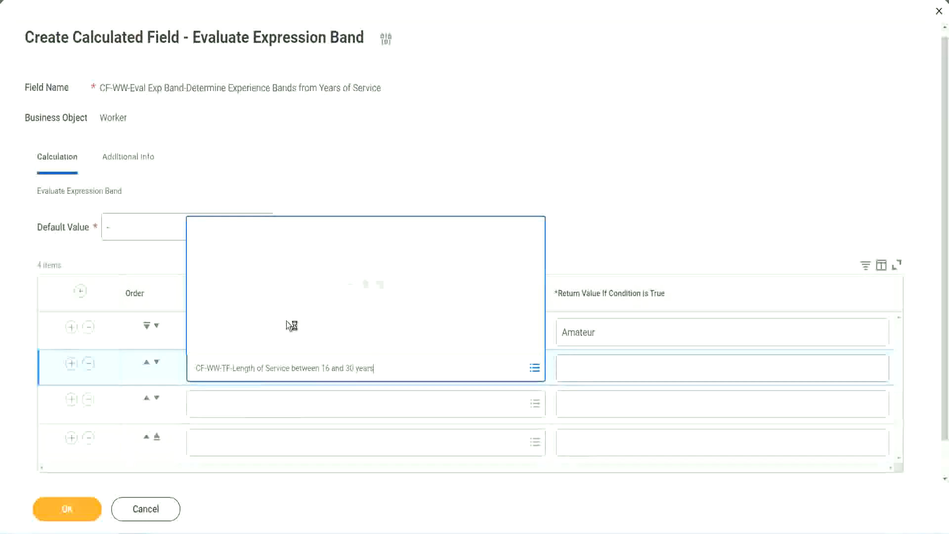
left_click(156, 362)
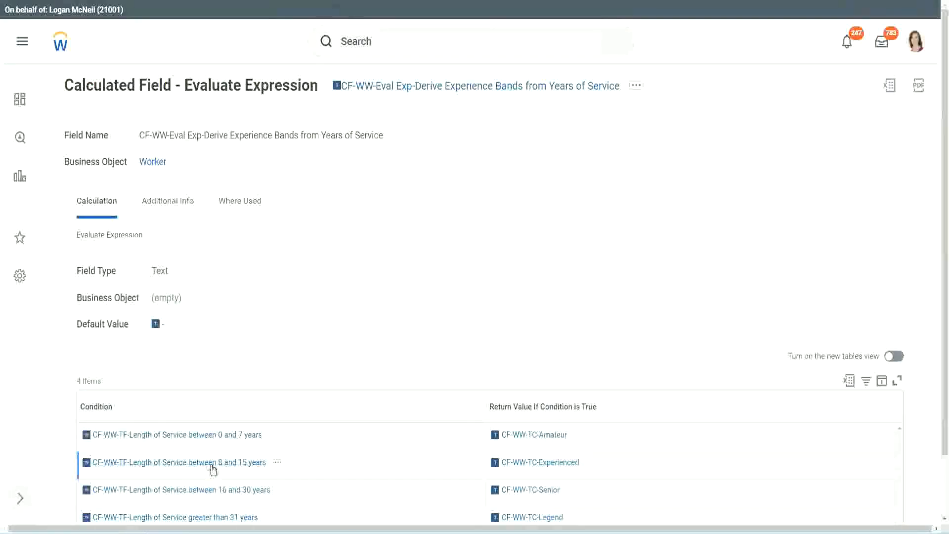
- Copy CF-WW-TF-Length of Service between 8 and 15 years from the existing calculated field into the second row's condition
right_click(213, 470)
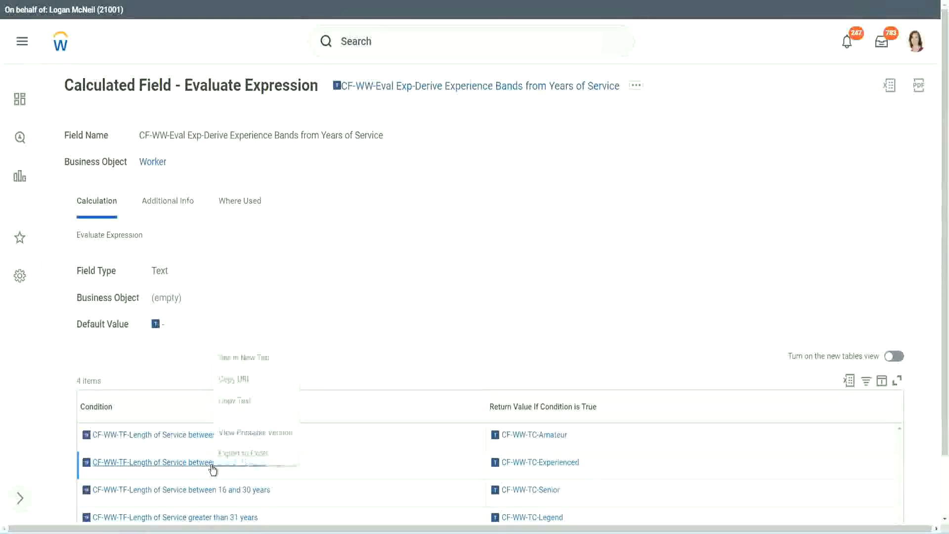
left_click(242, 400)
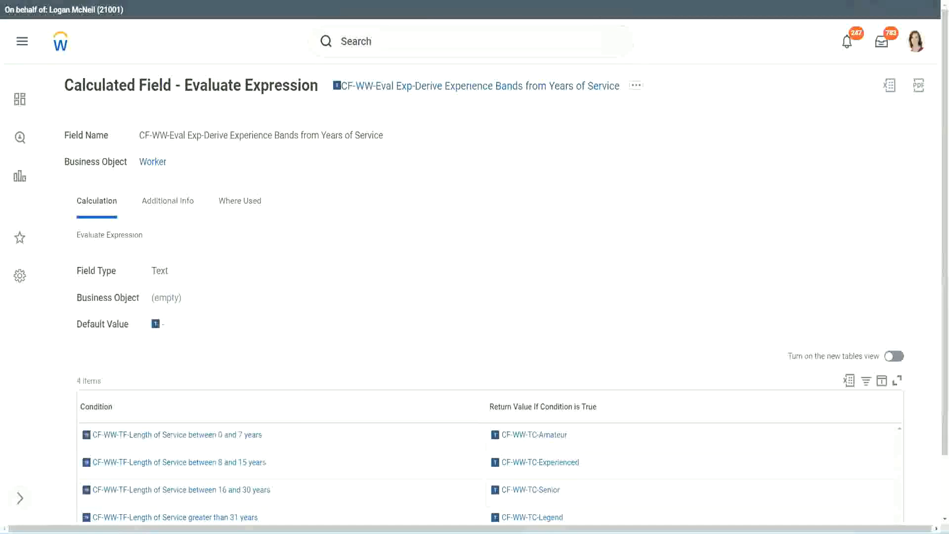
key("alt+Tab")
left_click(237, 378)
key("ctrl+v")
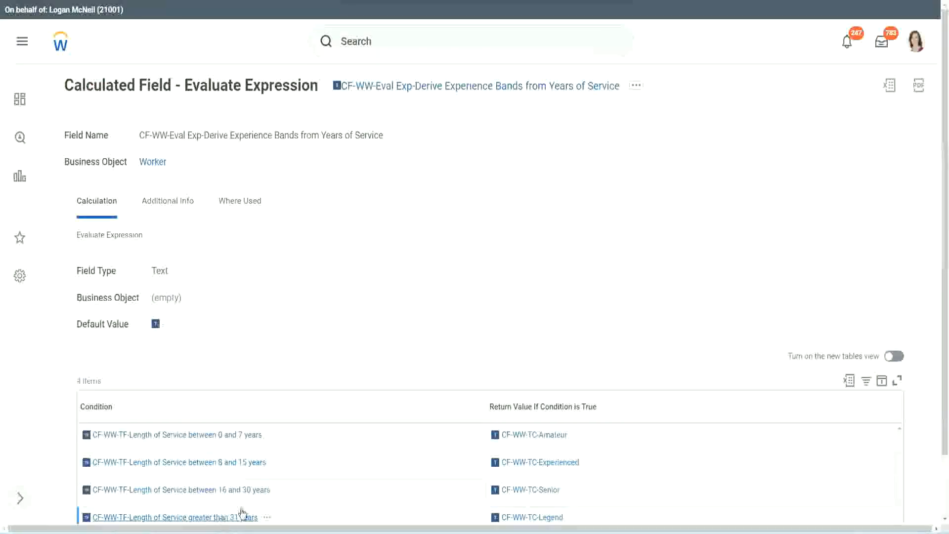
- Copy CF-WW-TF-Length of Service greater than 31 years from the existing calculated field into the fourth row's condition
right_click(242, 513)
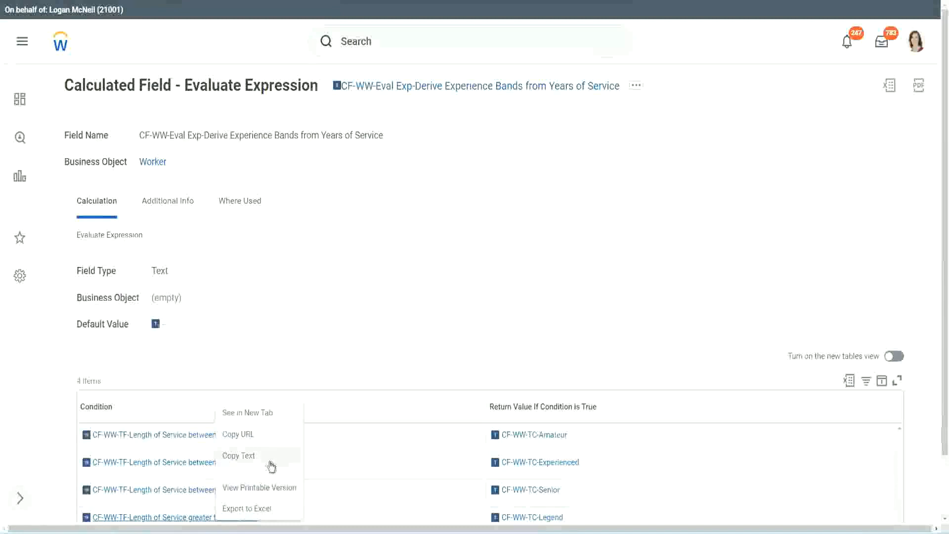
left_click(271, 455)
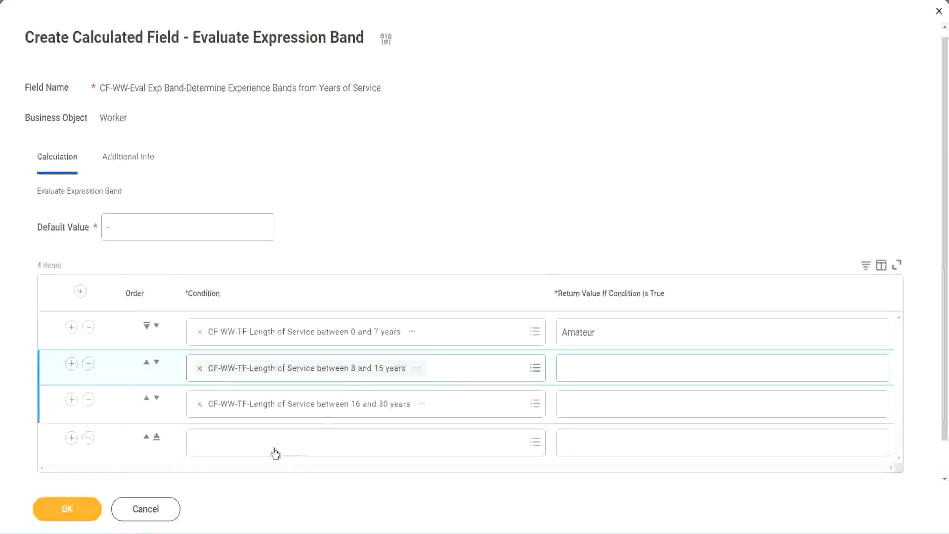
left_click(271, 447)
key("ctrl+v")
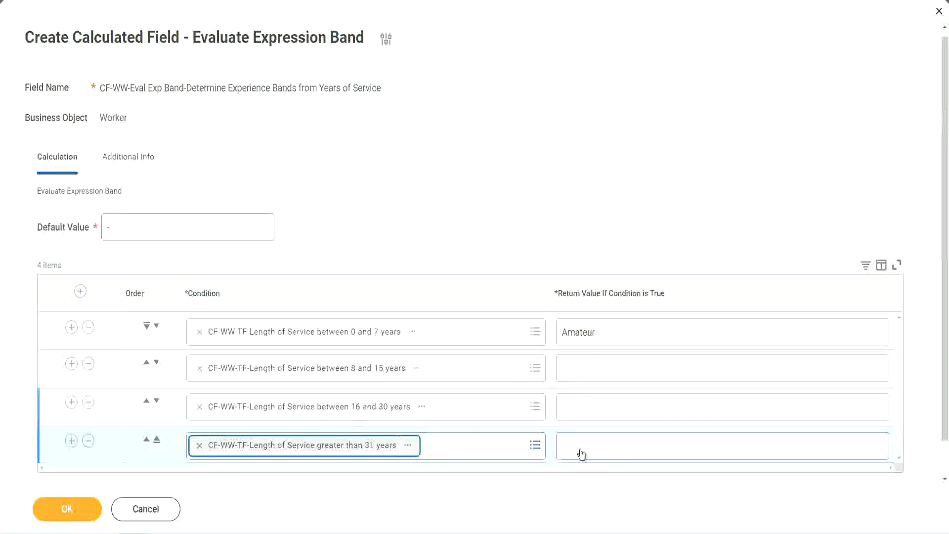
- Set the return values to Legend for the greater than 31 years condition and Senior for the 16 to 30 years condition
left_click(624, 445)
type("Le")
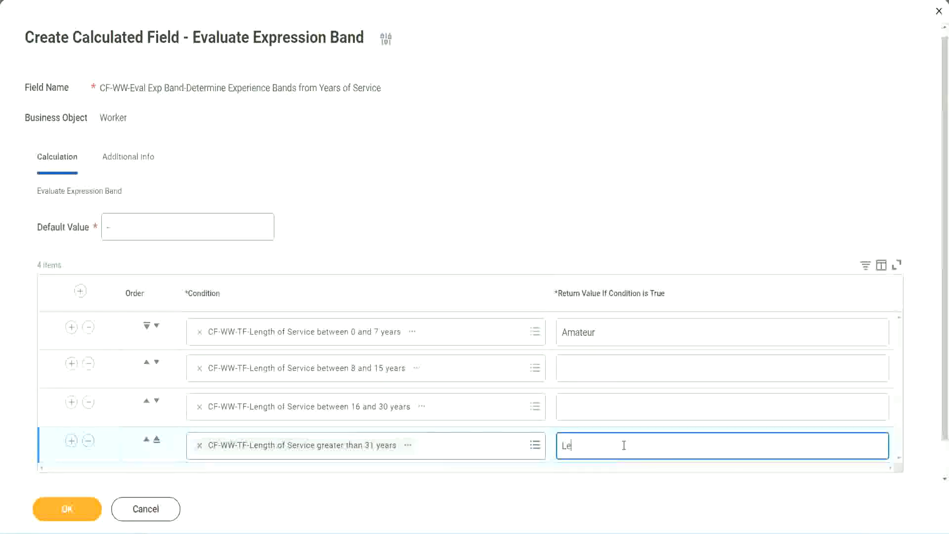
type("gend")
left_click(583, 405)
type("Senior")
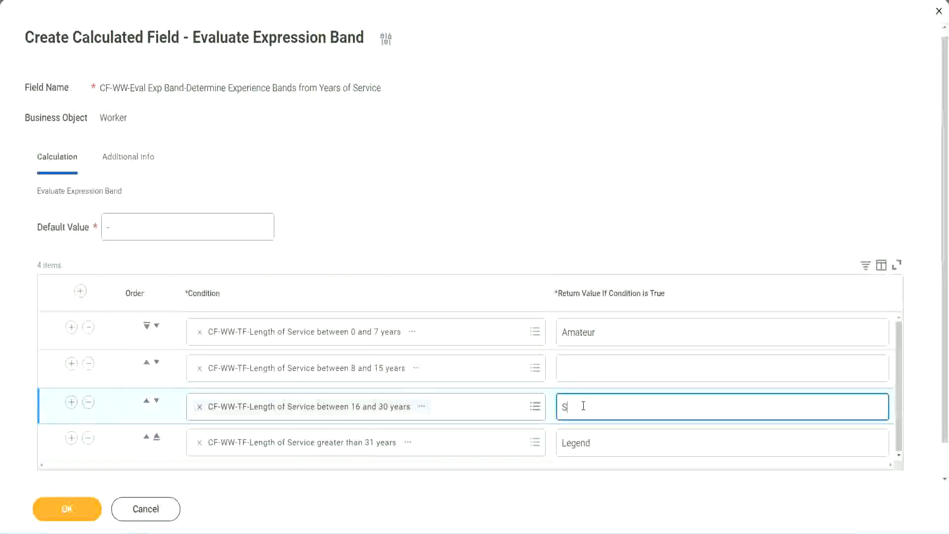
- Set the return value to Experienced for the 8 to 15 years condition and save the calculated field
left_click(598, 369)
type("Ex")
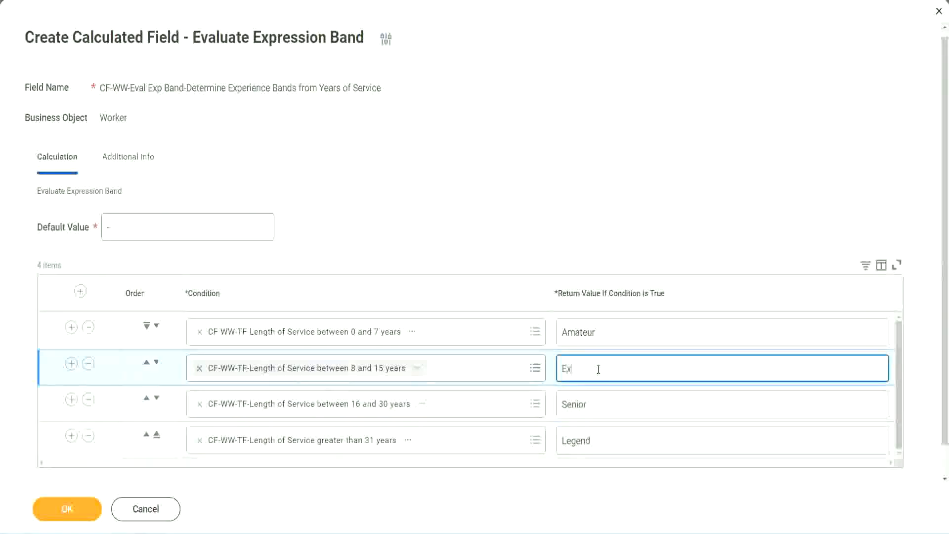
type("perienced")
left_click(67, 509)
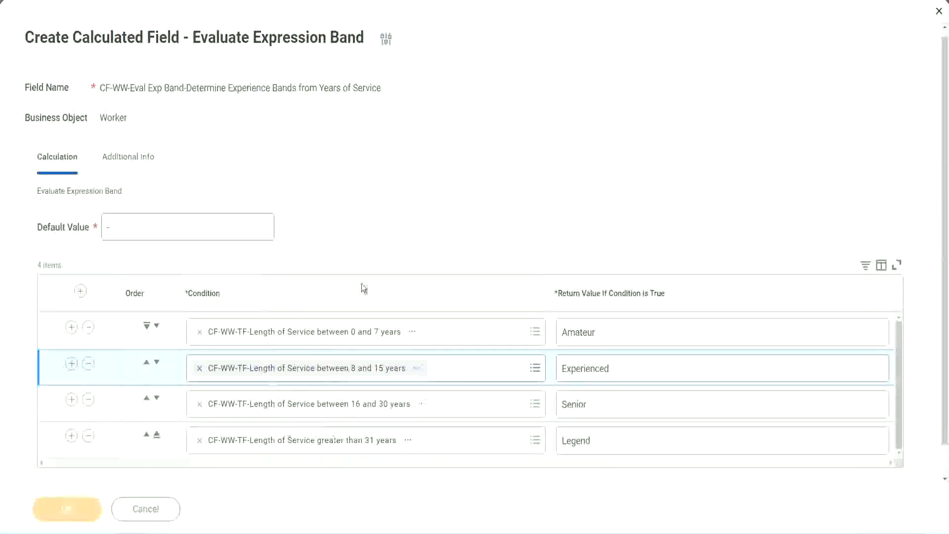
- Review the return value of each condition in the saved calculated field, and copy the field's name
scroll(325, 302, "down", 3)
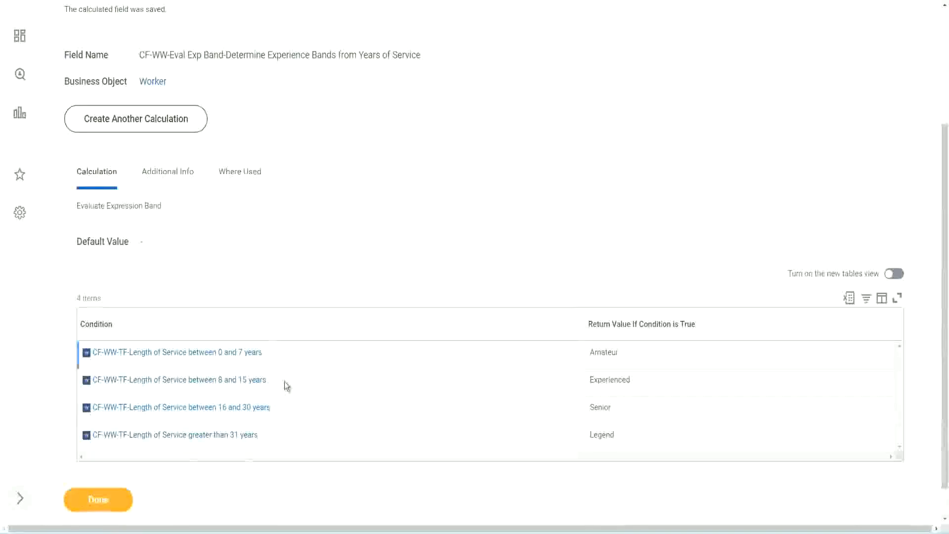
double_click(608, 351)
double_click(604, 379)
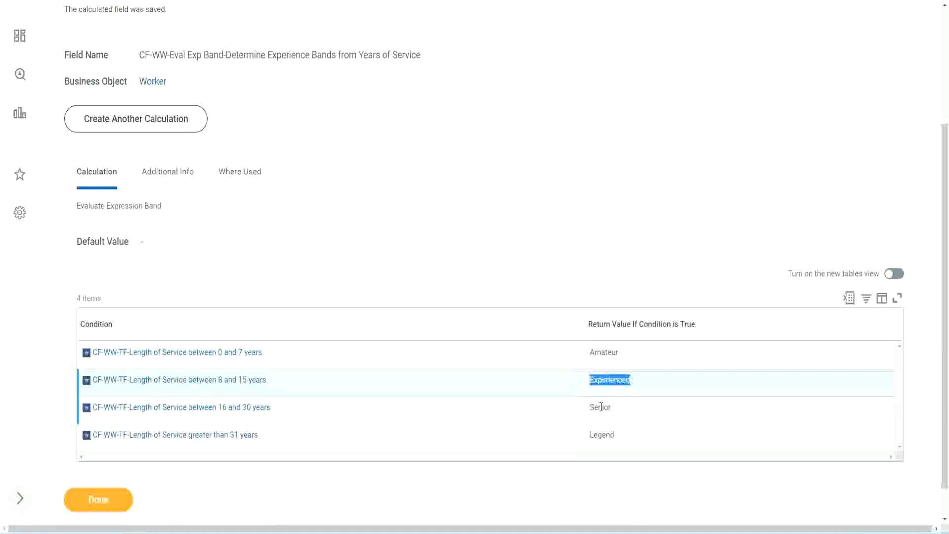
double_click(601, 407)
left_click(603, 433)
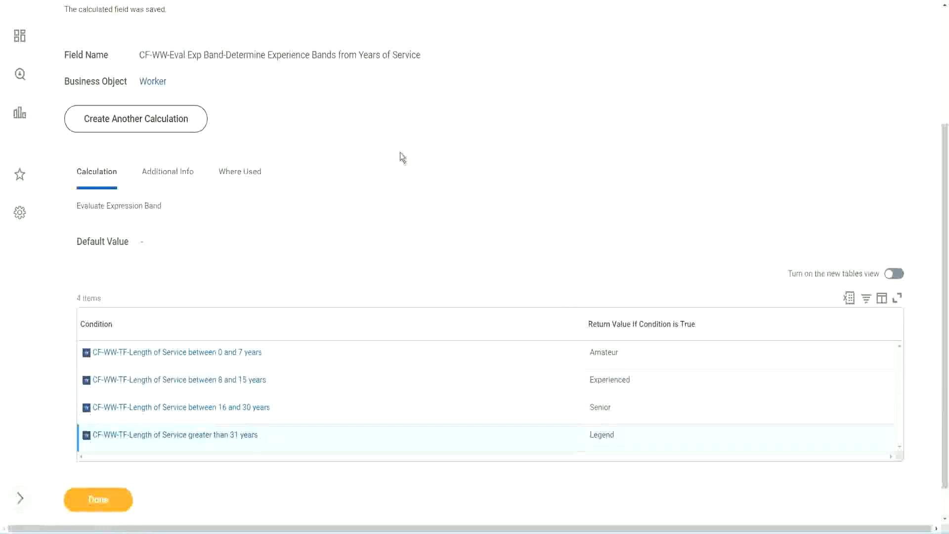
scroll(400, 157, "up", 3)
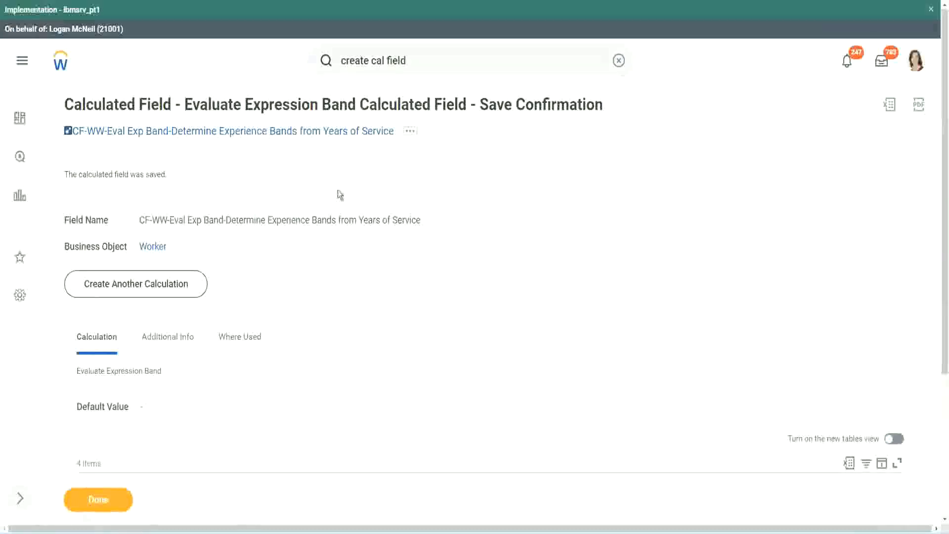
right_click(312, 157)
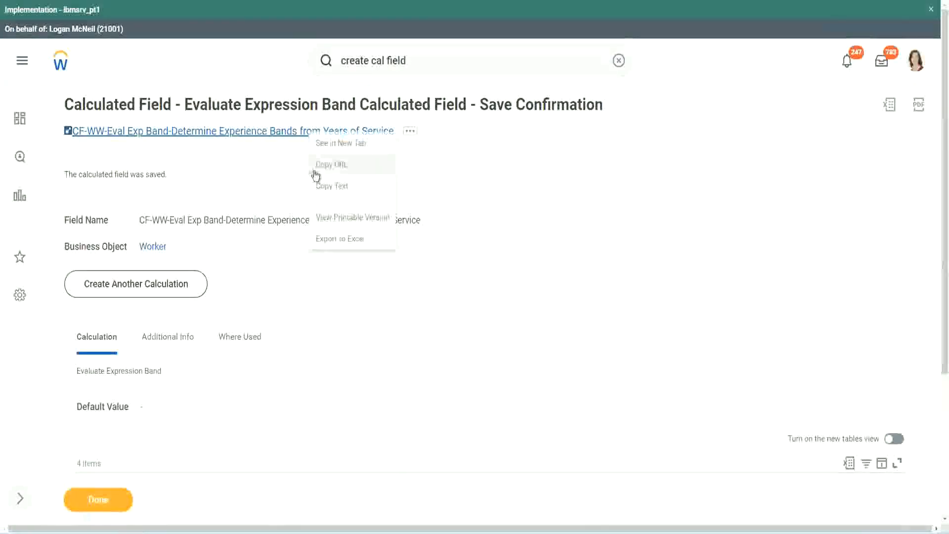
left_click(357, 187)
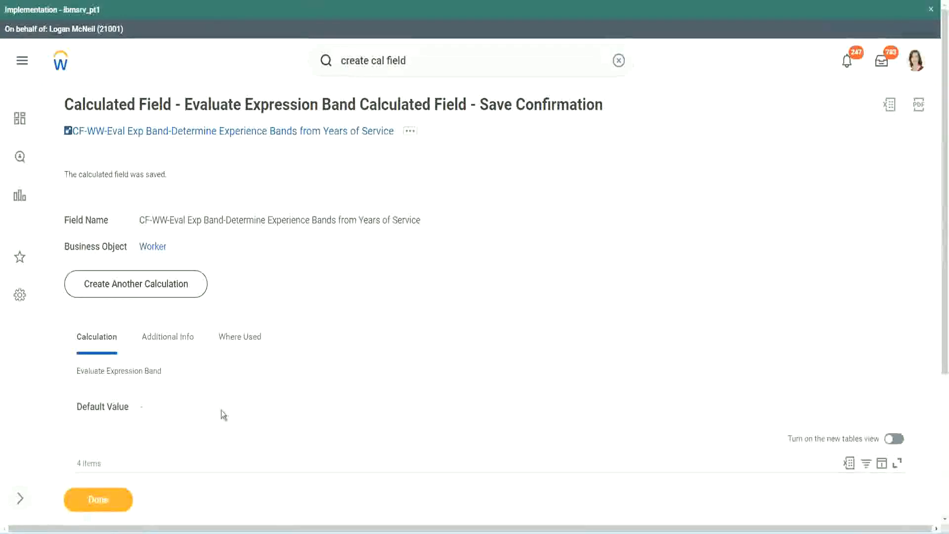
- Review the saved field's default value, conditions and return values alongside the functions slide and the experience band notes in Notepad++
scroll(317, 387, "down", 3)
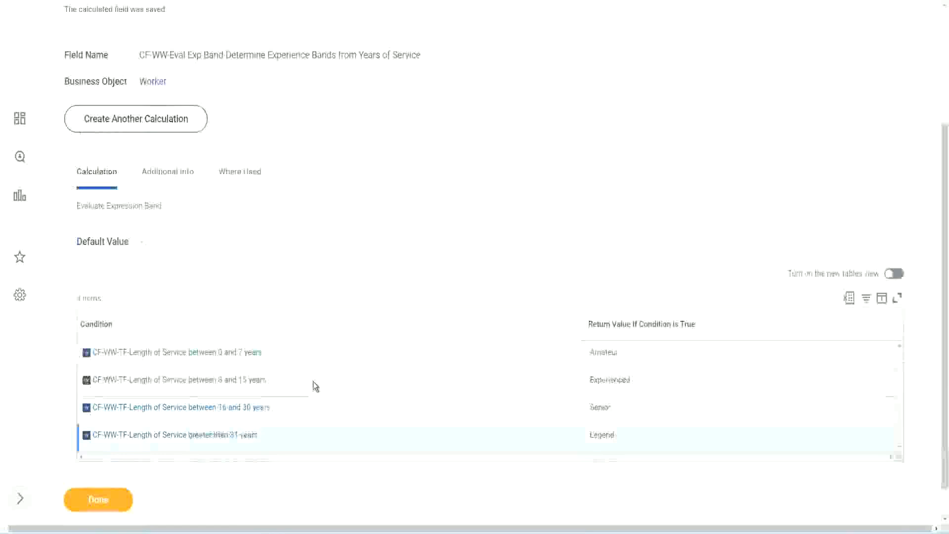
scroll(313, 381, "down", 1)
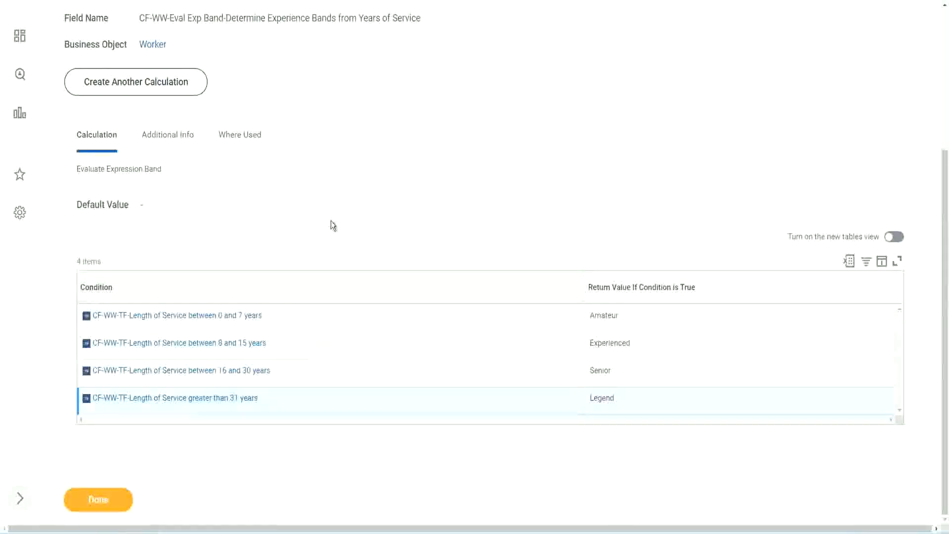
scroll(331, 221, "up", 3)
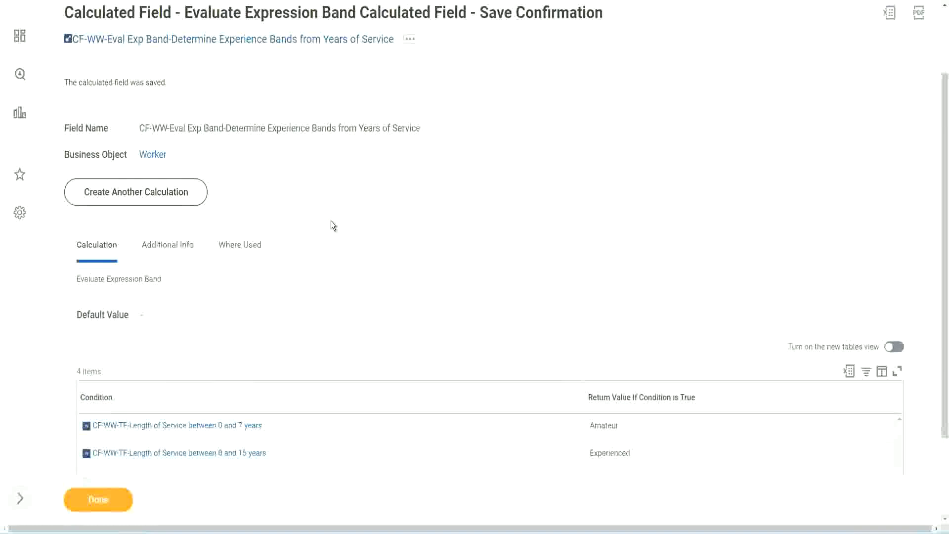
scroll(331, 221, "down", 3)
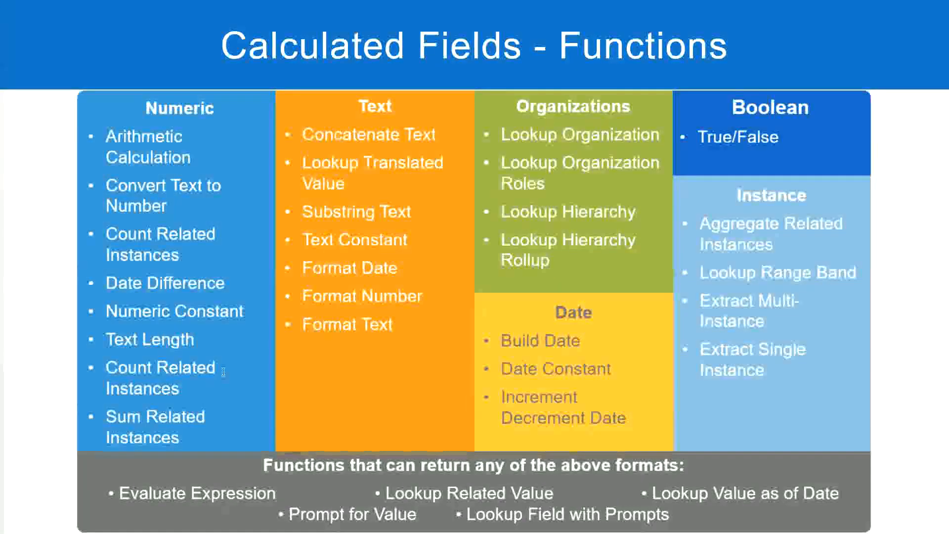
key("alt+Tab")
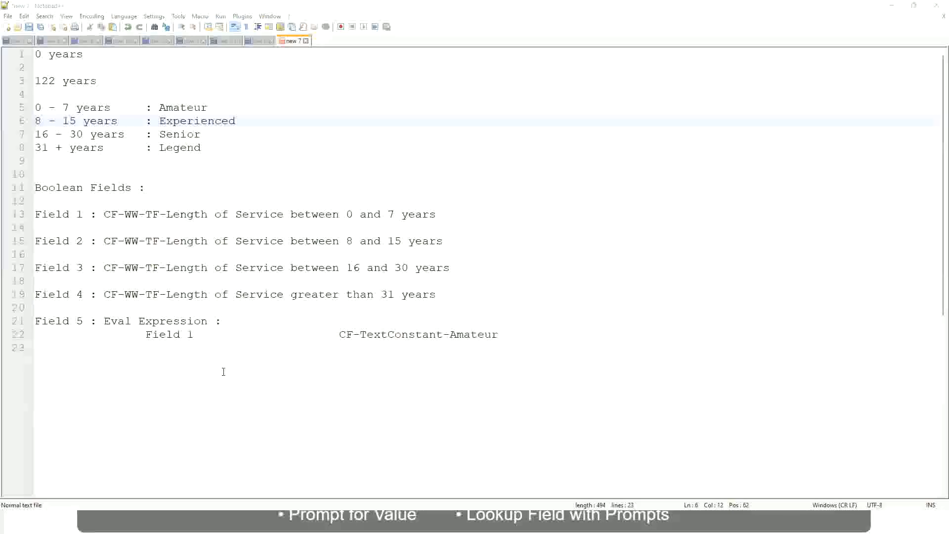
key("alt+Tab")
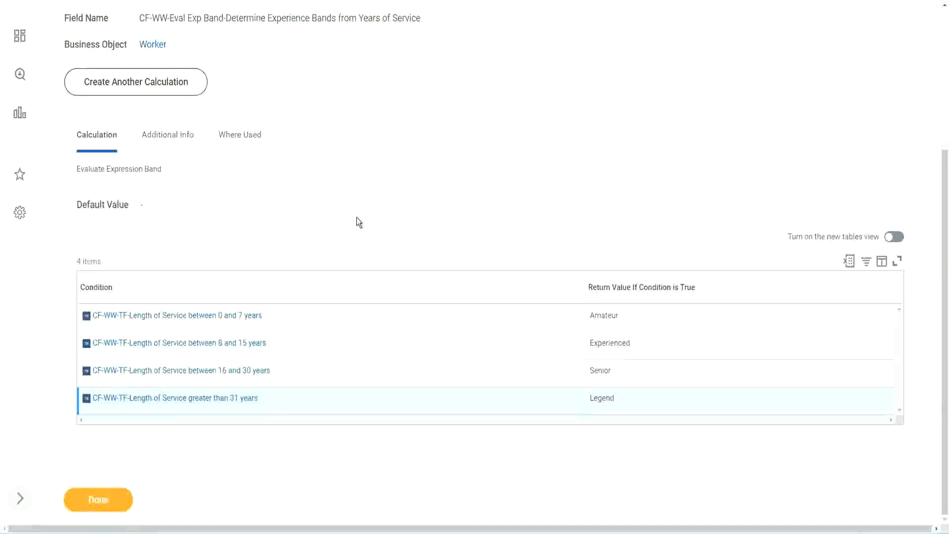
scroll(359, 222, "up", 1)
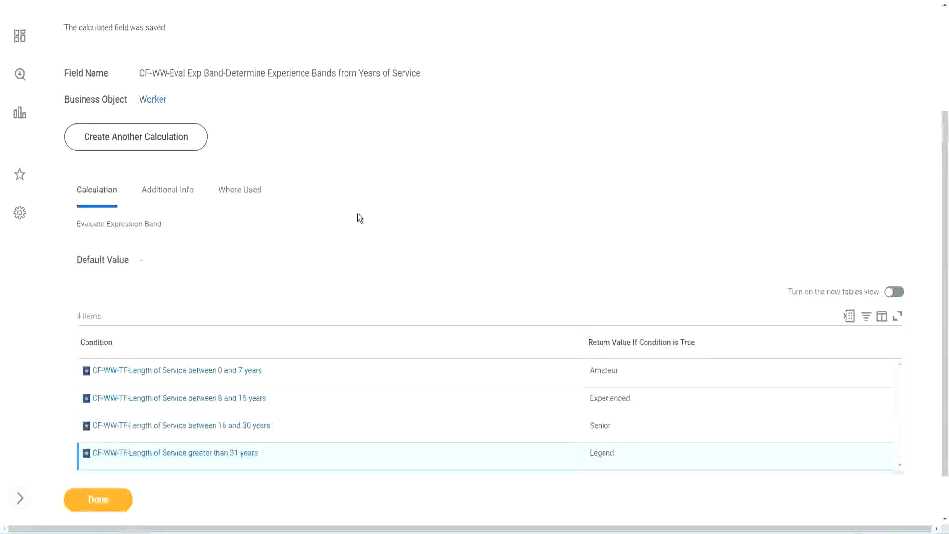
scroll(359, 218, "up", 3)
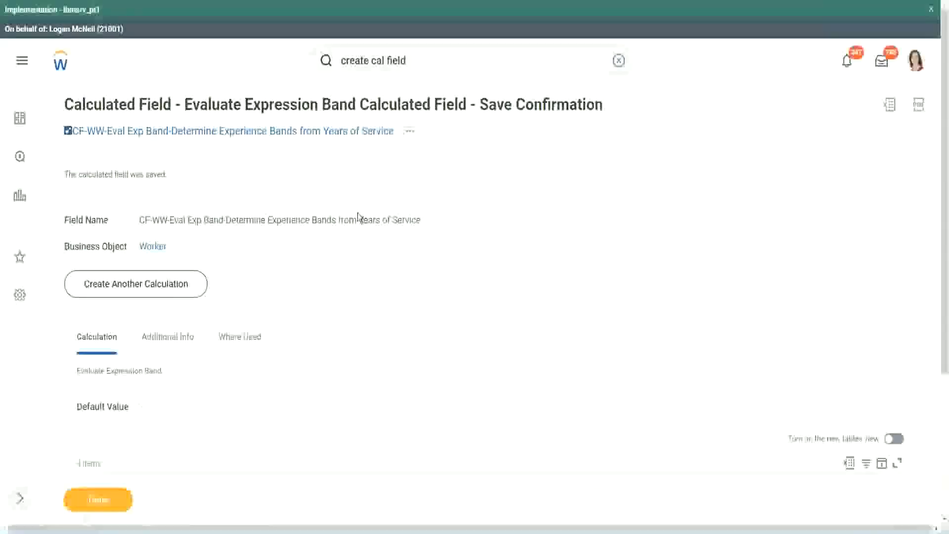
scroll(360, 218, "down", 4)
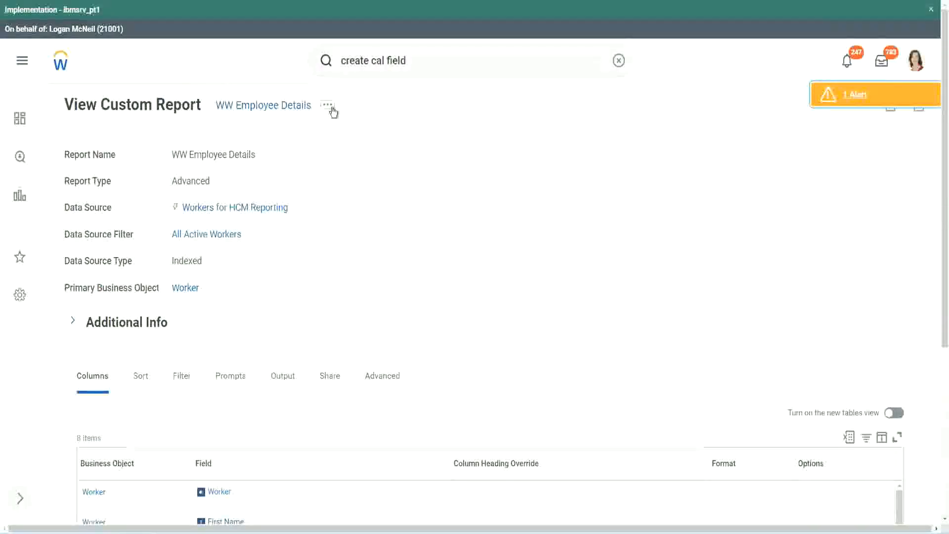
- Open the WW Employee Details custom report for editing
left_click(328, 105)
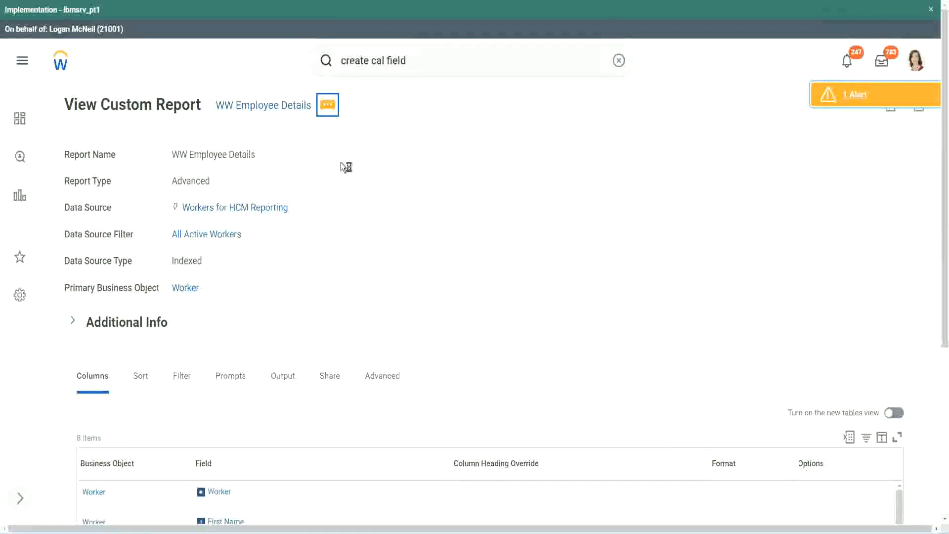
mouse_move(383, 163)
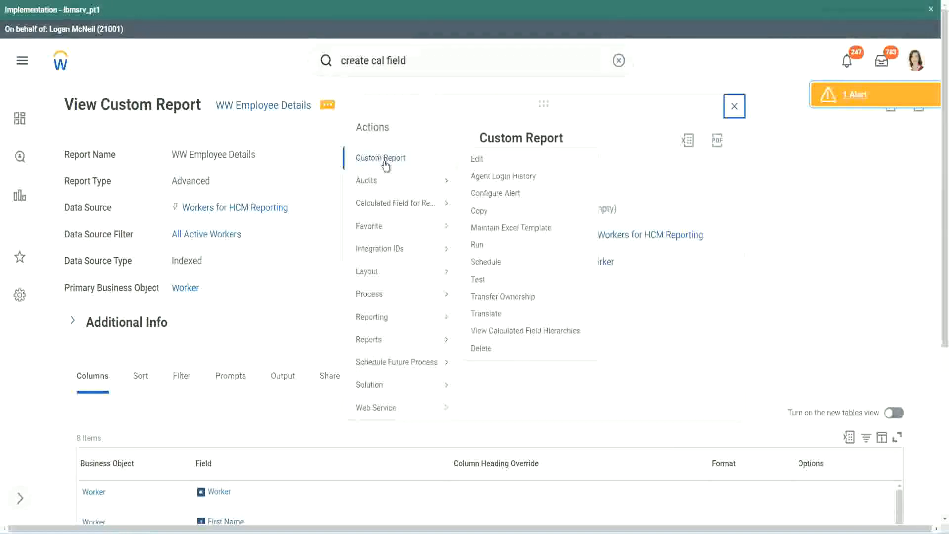
left_click(477, 159)
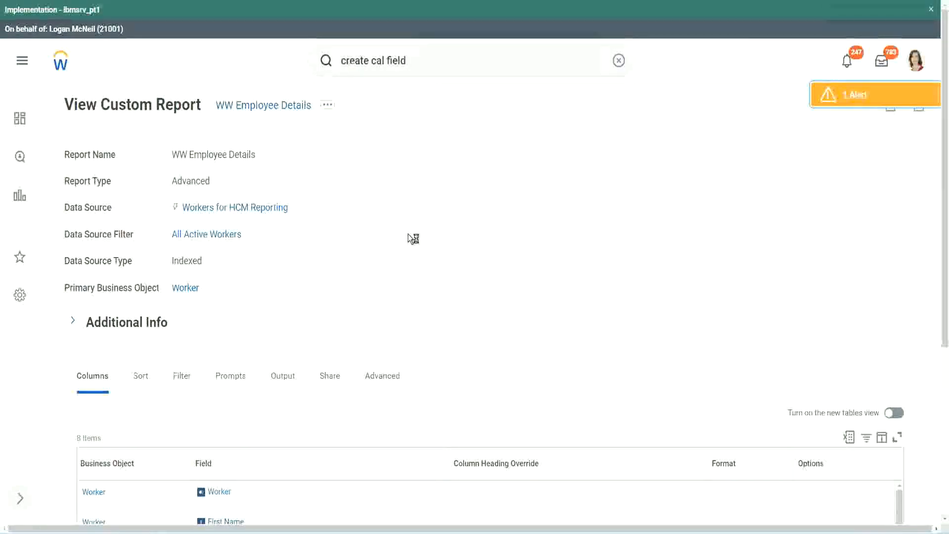
scroll(408, 234, "down", 1)
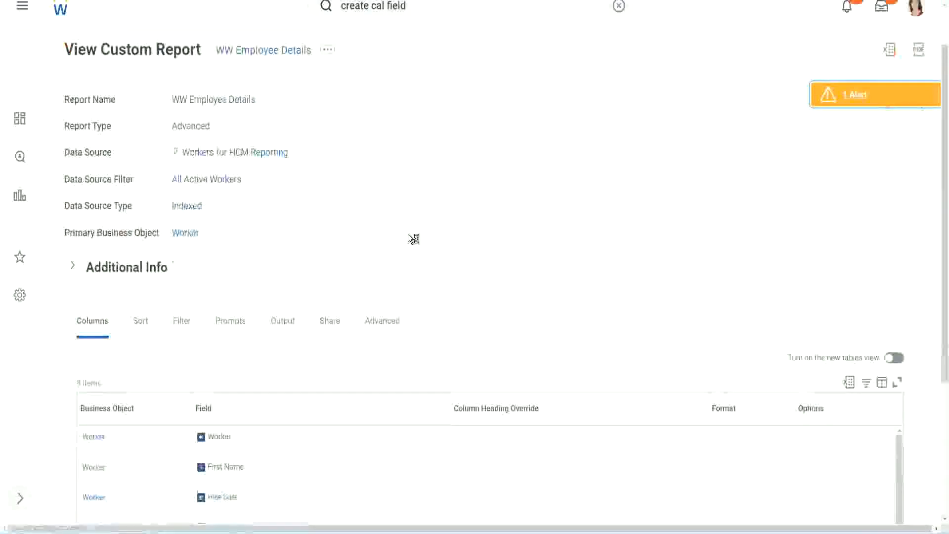
scroll(414, 238, "down", 4)
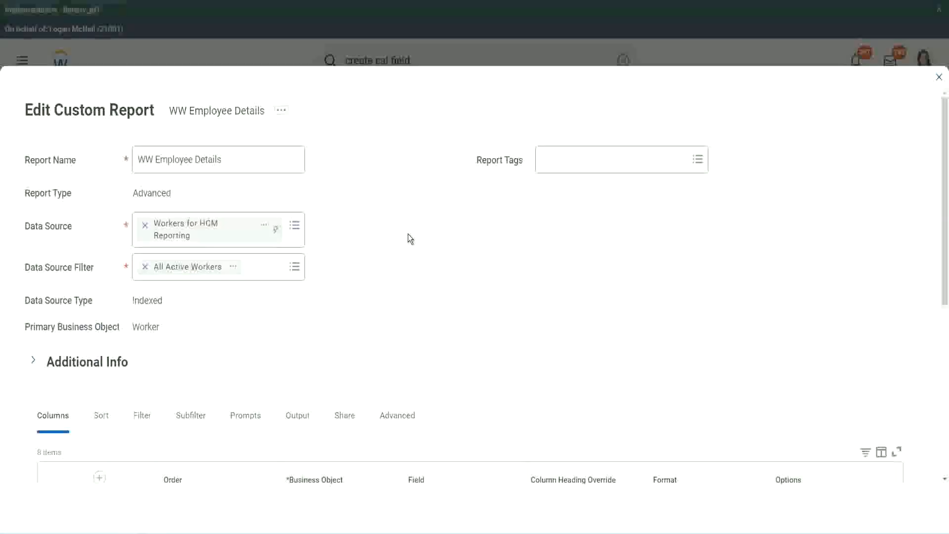
- Add a Worker column row at the end of the report and paste the existing Eval Exp field's name into its field search
scroll(408, 237, "down", 8)
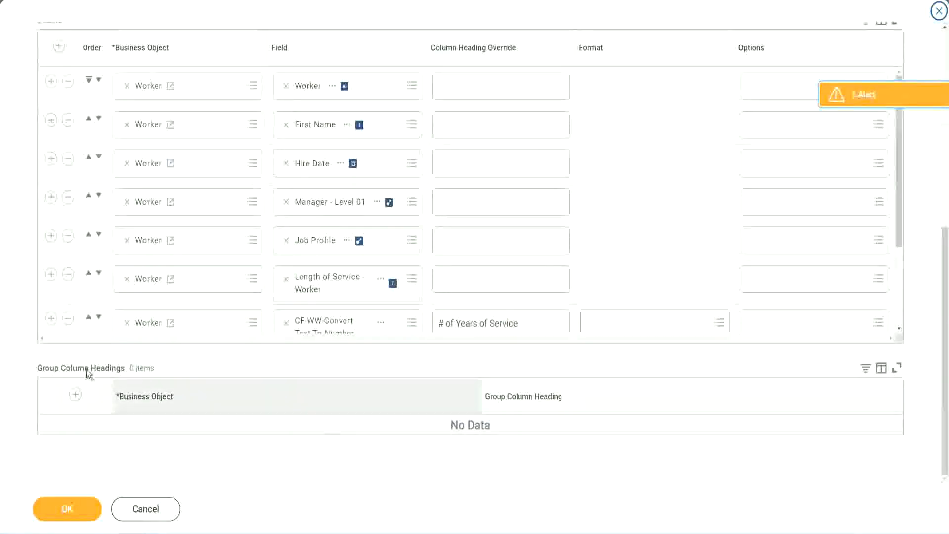
scroll(200, 241, "down", 3)
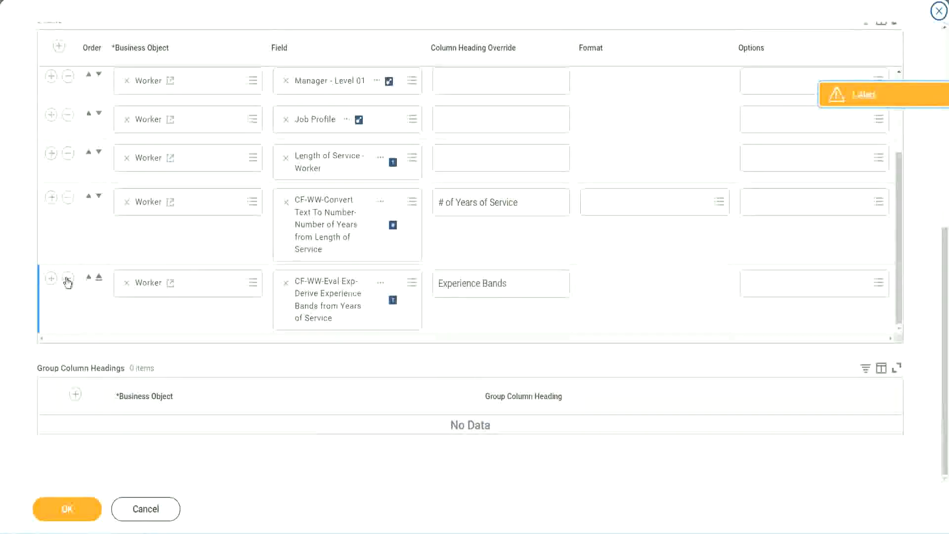
left_click(51, 278)
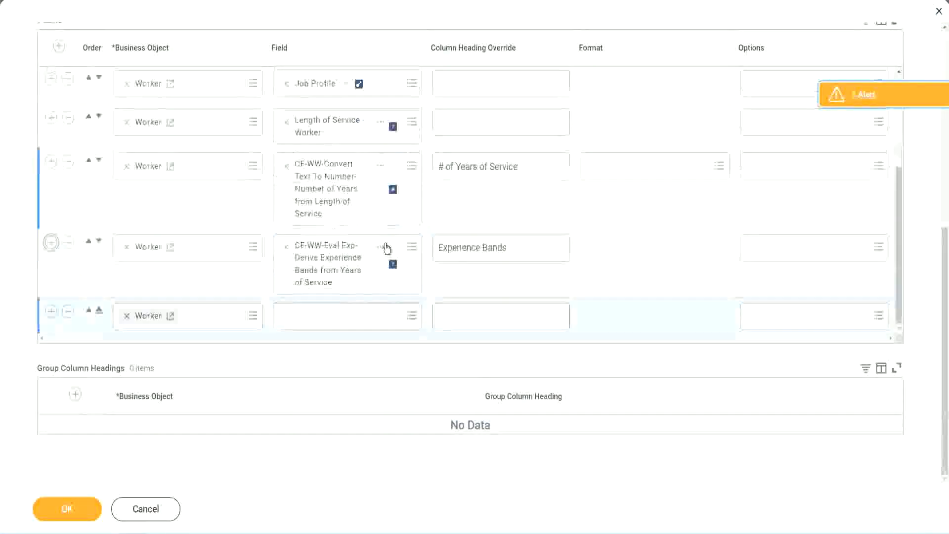
right_click(330, 268)
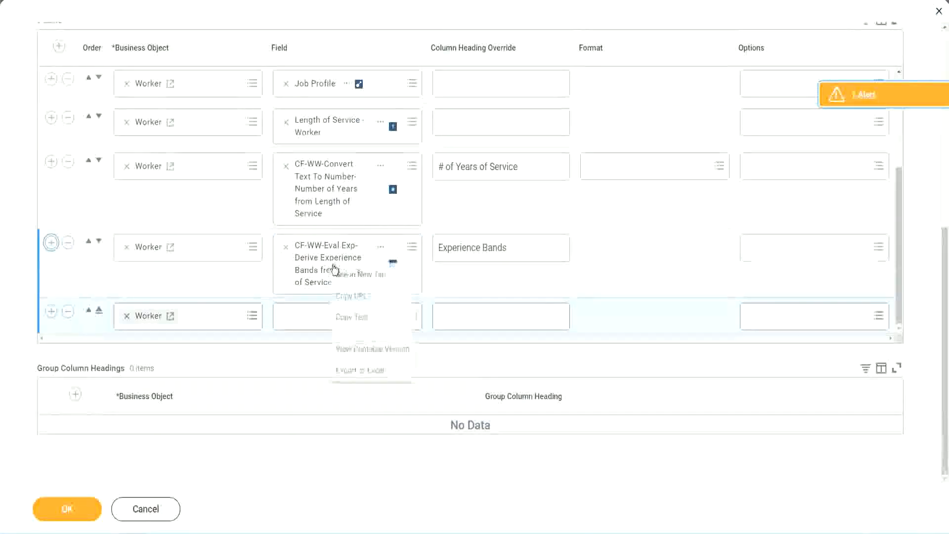
left_click(356, 317)
left_click(297, 322)
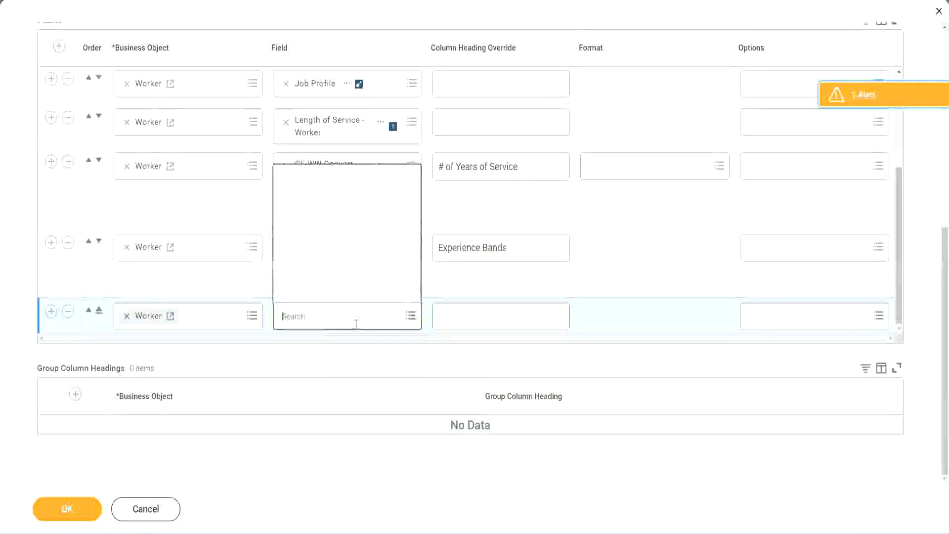
key("ctrl+v")
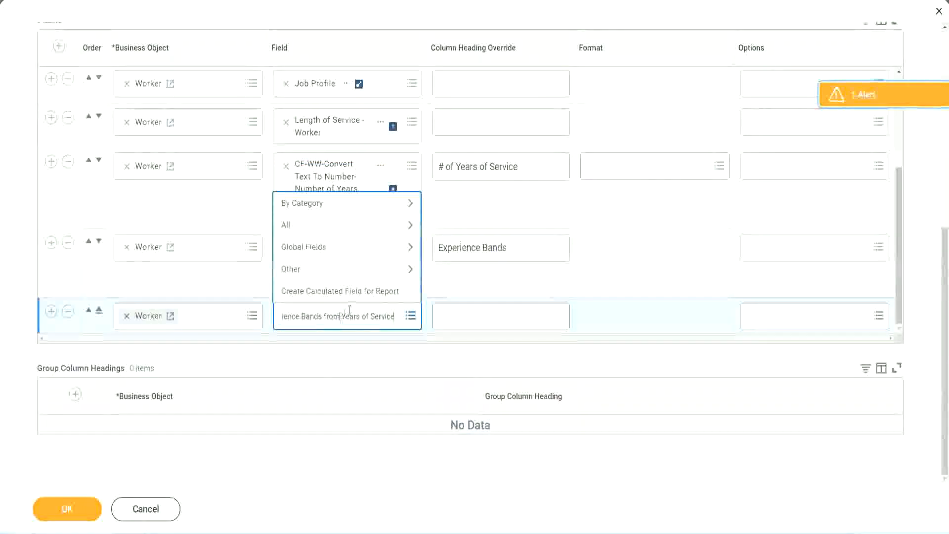
- Change the search text to CF-WW-Eval Exp Band and select CF-WW-Eval Exp Band-Determine Experience Bands from Years of Service as the new column's field
left_click_drag(286, 310, 240, 314)
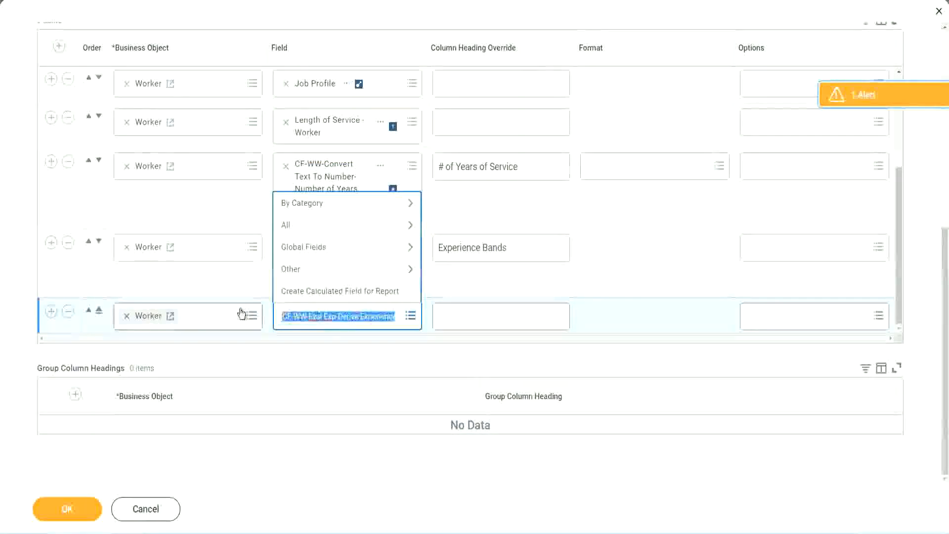
left_click(354, 324)
key("BackSpace")
type("Band")
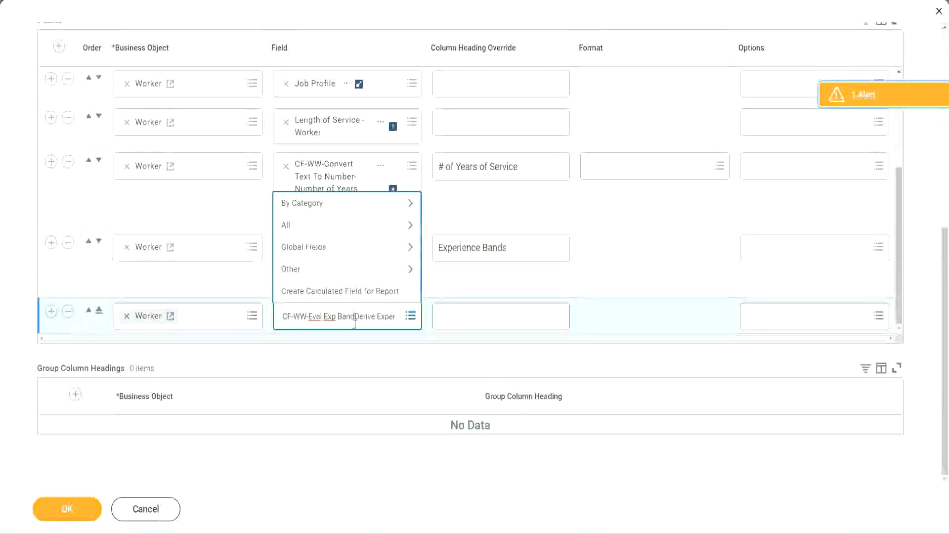
key("Delete")
key("Delete")
key("Delete")
key("Delete")
key("Delete")
key("Delete")
key("Delete")
key("Delete")
key("Delete")
key("Delete")
key("Delete")
key("Delete")
key("Delete")
key("Delete")
key("Delete")
key("Delete")
key("Delete")
key("Return")
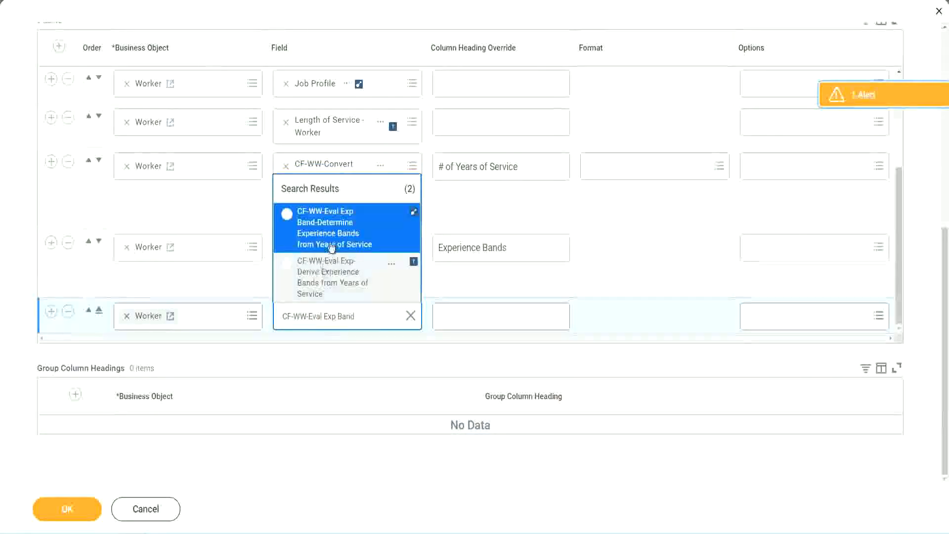
left_click(346, 235)
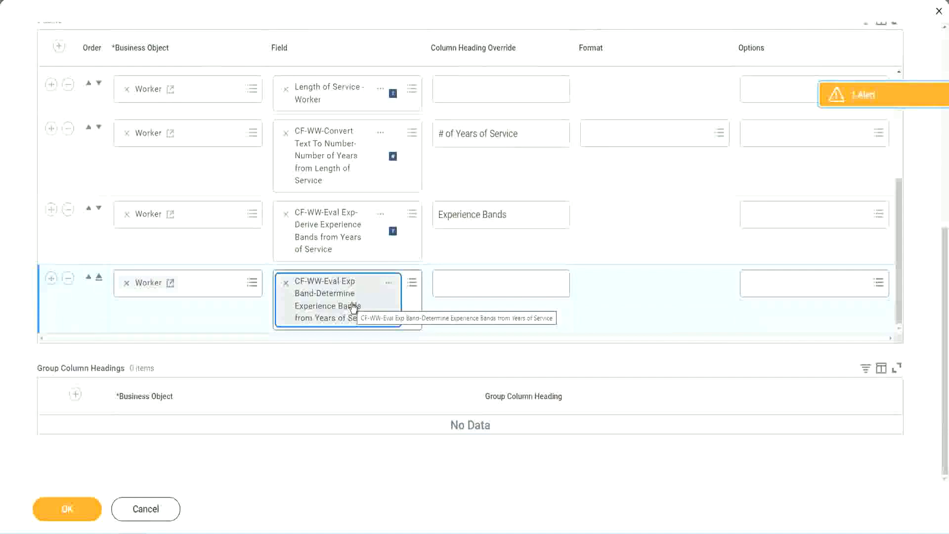
- Set the new column's heading override to Experience Bands (Eval Exp Bands) and save the report
left_click(522, 215)
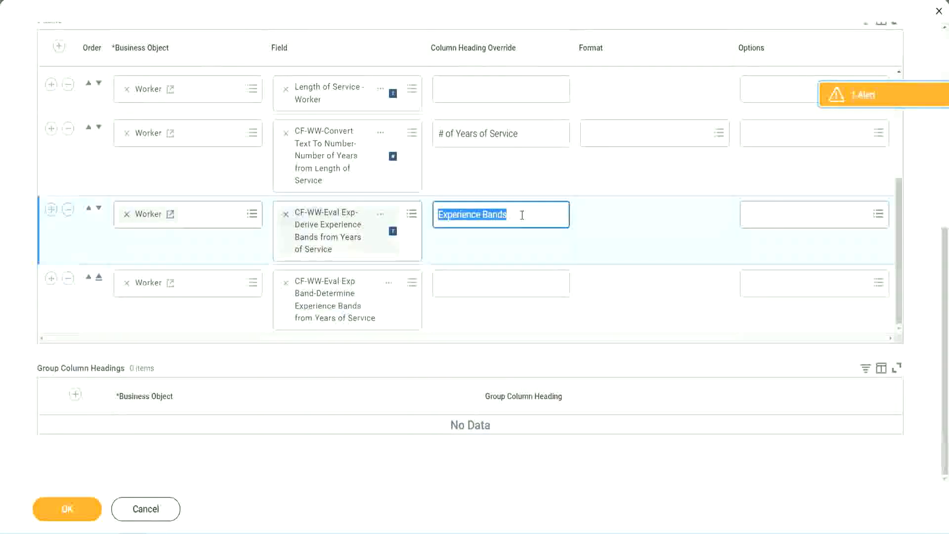
left_click(461, 282)
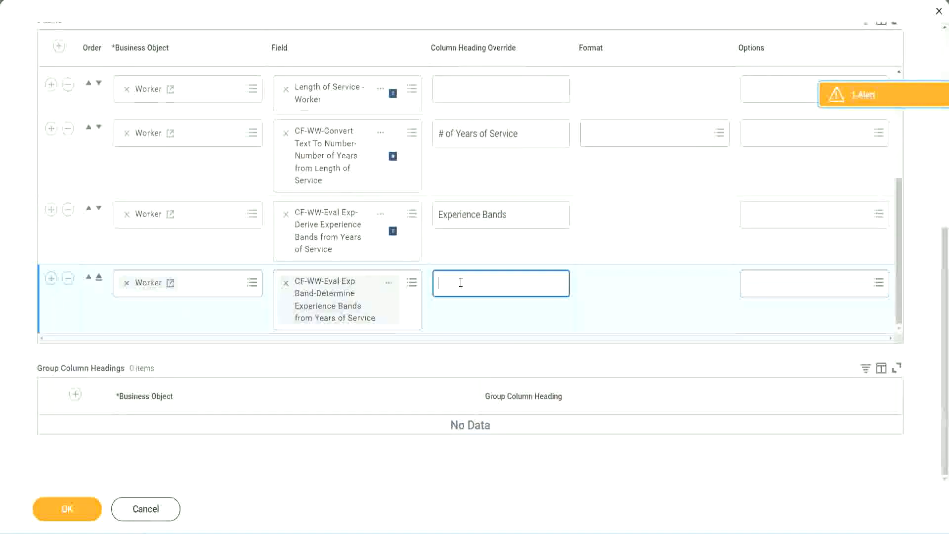
key("ctrl+v")
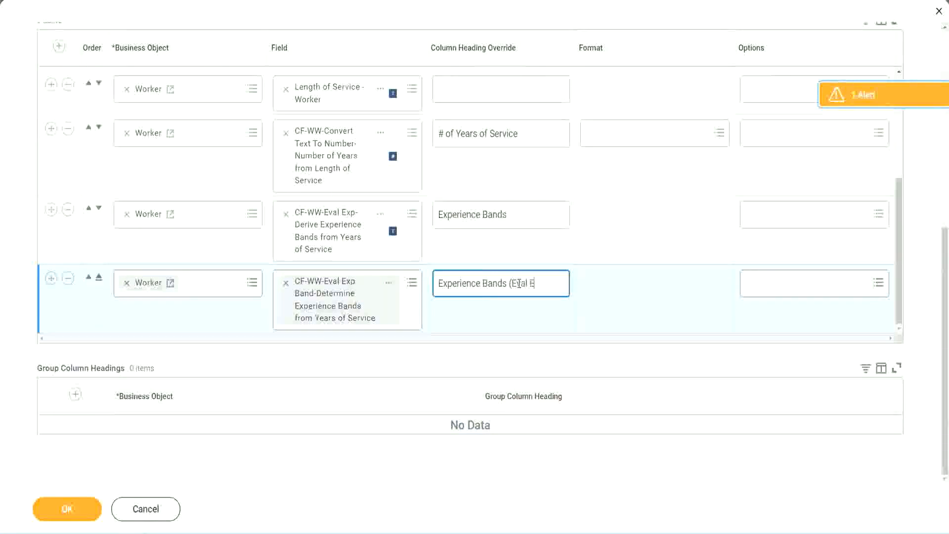
type("Bands)")
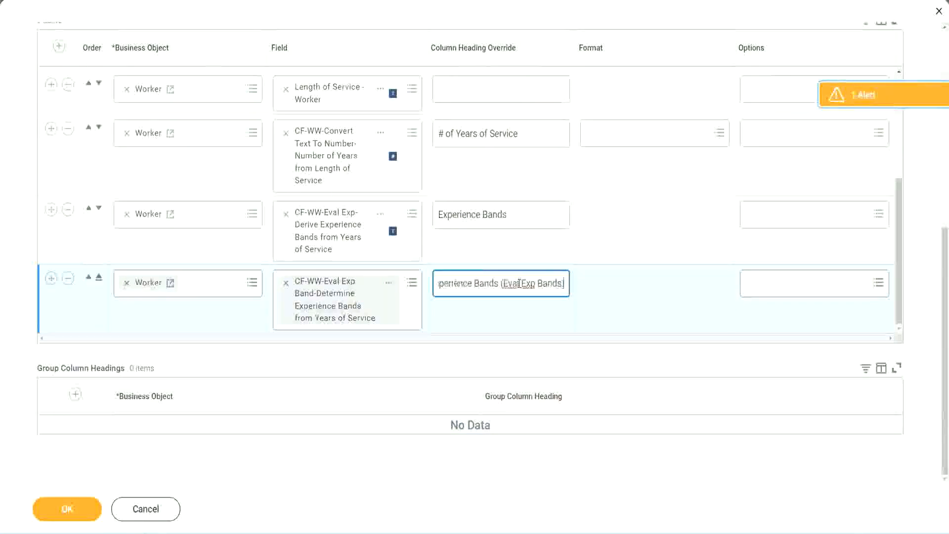
double_click(529, 283)
left_click(547, 281)
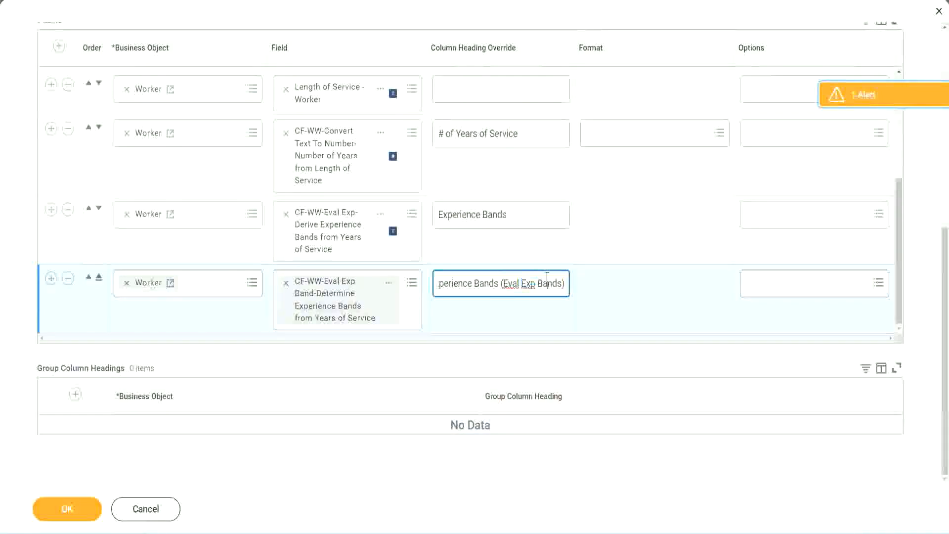
left_click(69, 509)
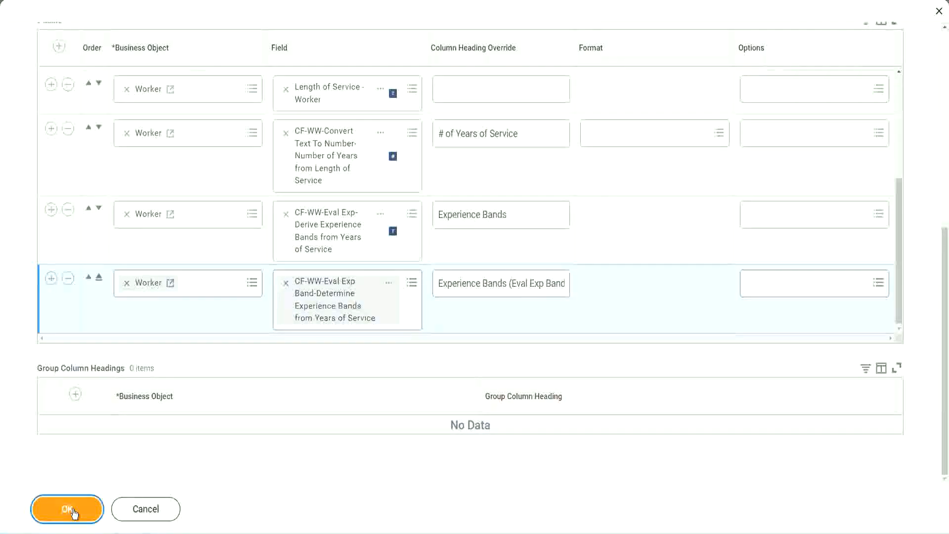